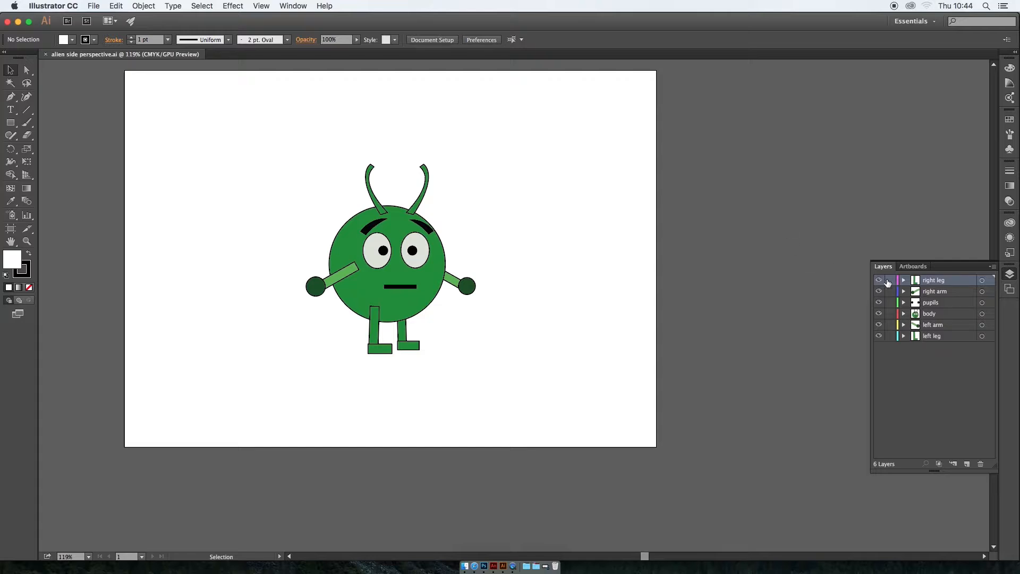
Step: Check what each layer of the alien artwork contains by hiding and reshowing every layer from right leg to left leg
click(878, 280)
click(878, 281)
click(878, 291)
click(879, 291)
click(878, 302)
click(878, 302)
click(880, 314)
click(879, 314)
click(879, 325)
click(879, 325)
click(879, 336)
click(879, 336)
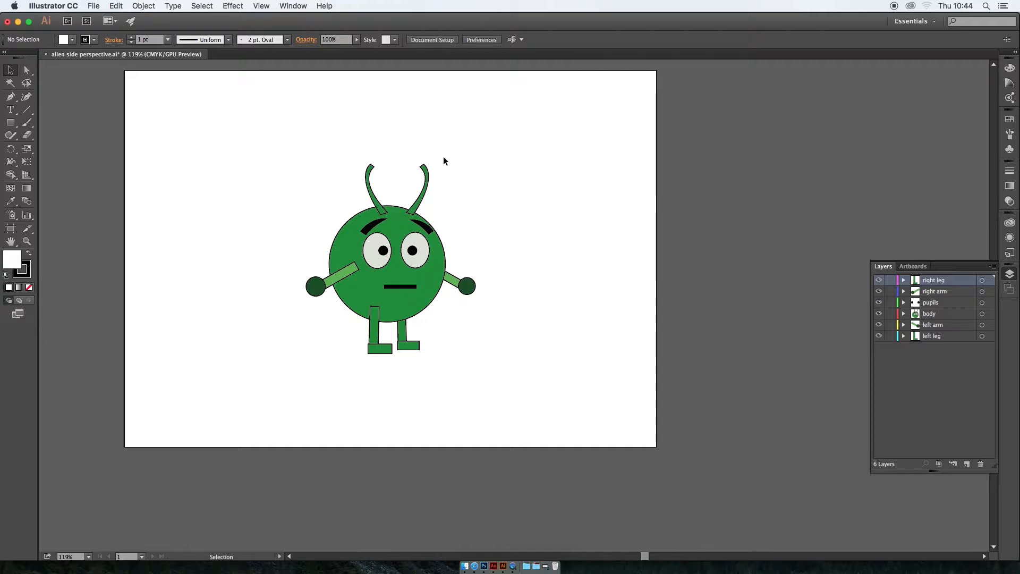
Step: Switch to Animate CC and create a new HTML5 Canvas document with a frame rate of 25 FPS
click(494, 567)
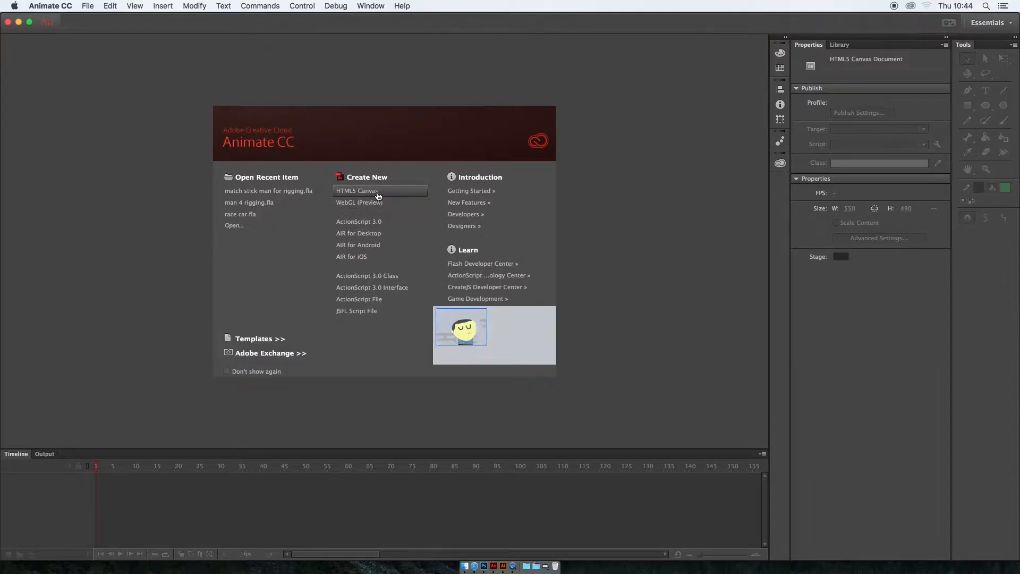
click(378, 193)
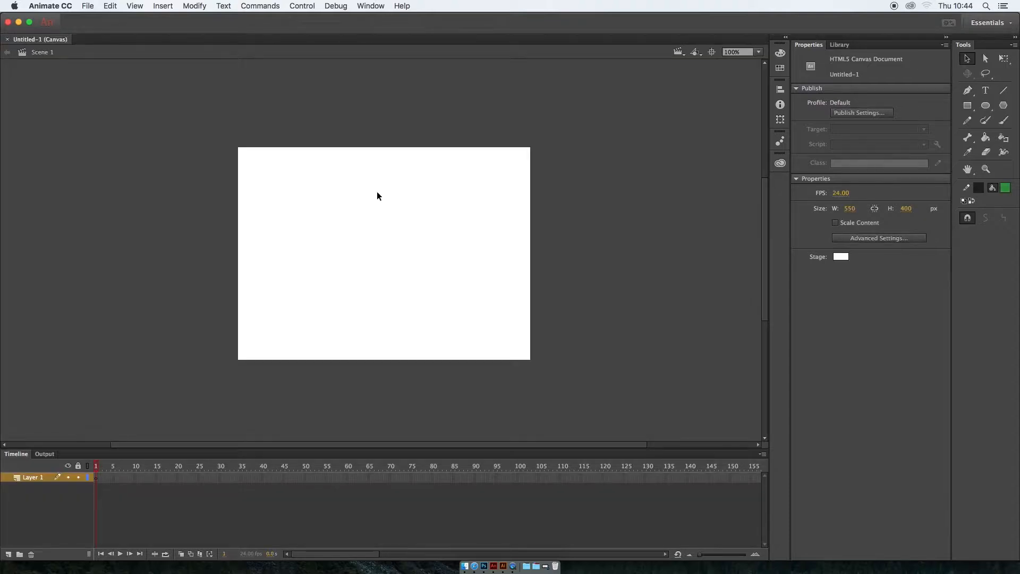
click(844, 193)
text(25)
key(Return)
Step: Set the stage size to 1920 by 1080 px and fit the stage in the window
click(851, 208)
text(1920)
click(902, 211)
text(1080)
key(Return)
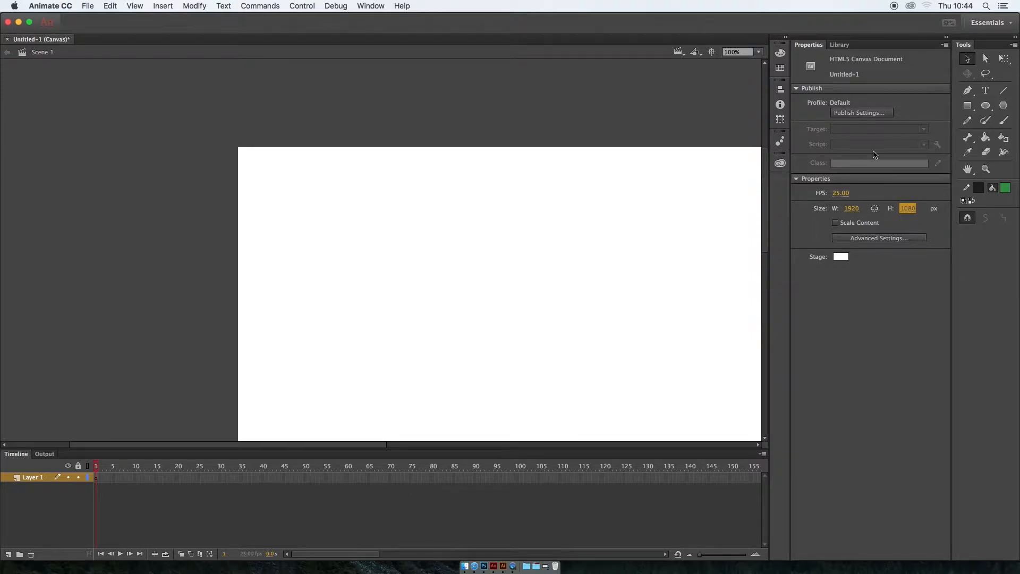
click(760, 52)
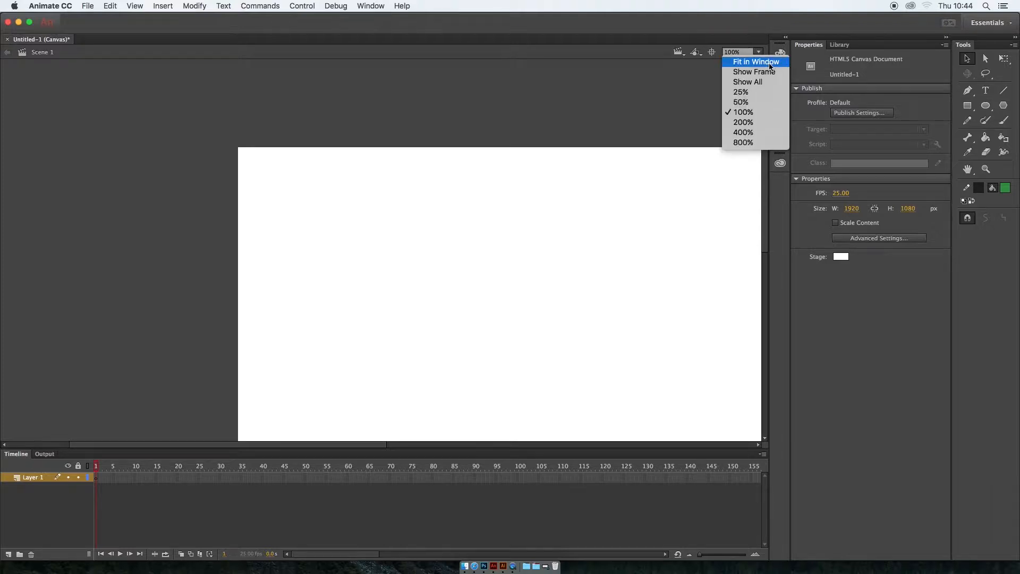
click(769, 62)
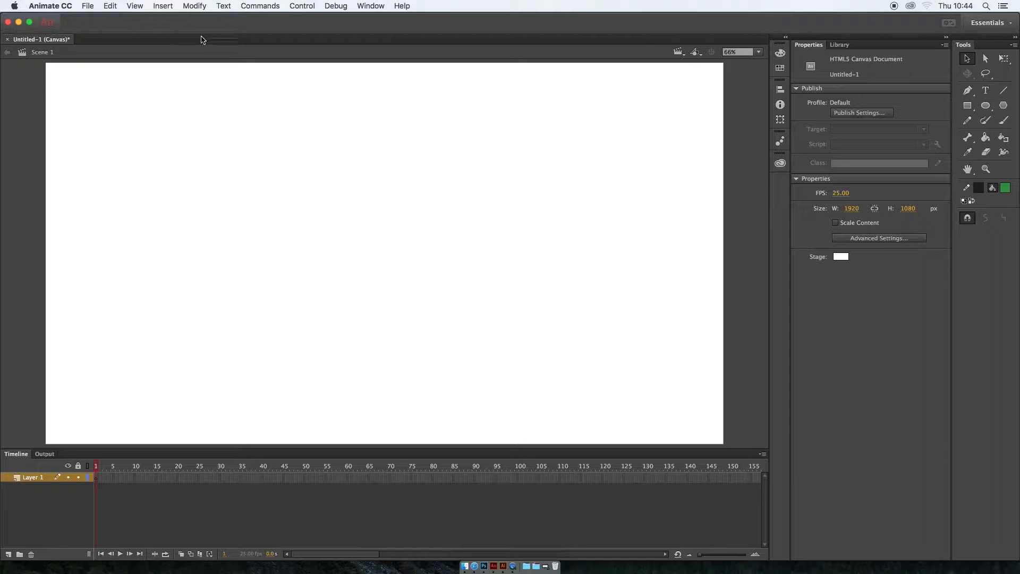
Step: Import alien side perspective.ai from the alien folder to the stage, converting its layers to a single Animate layer
click(88, 6)
mouse_move(142, 145)
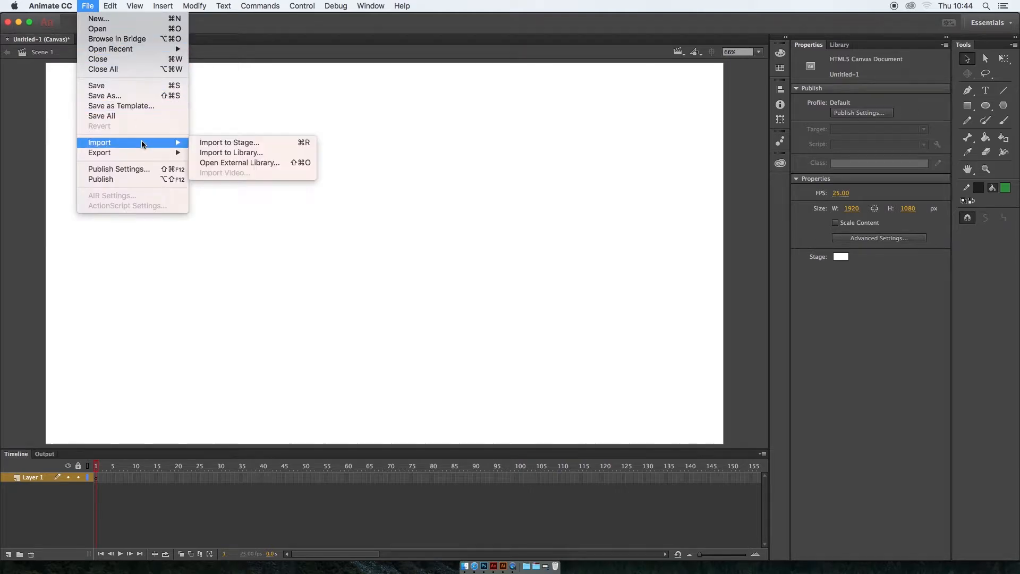
click(268, 144)
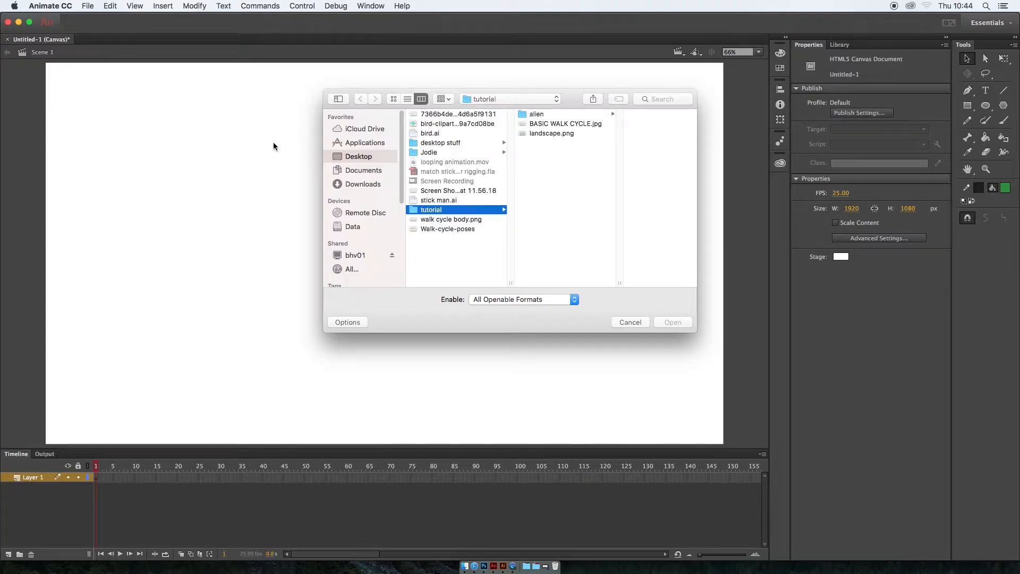
click(548, 114)
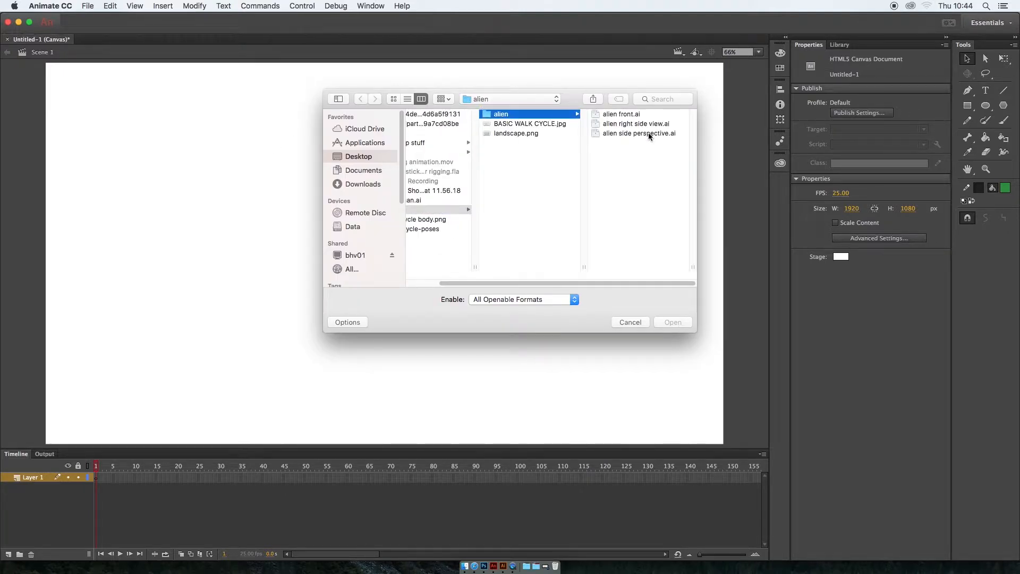
click(652, 133)
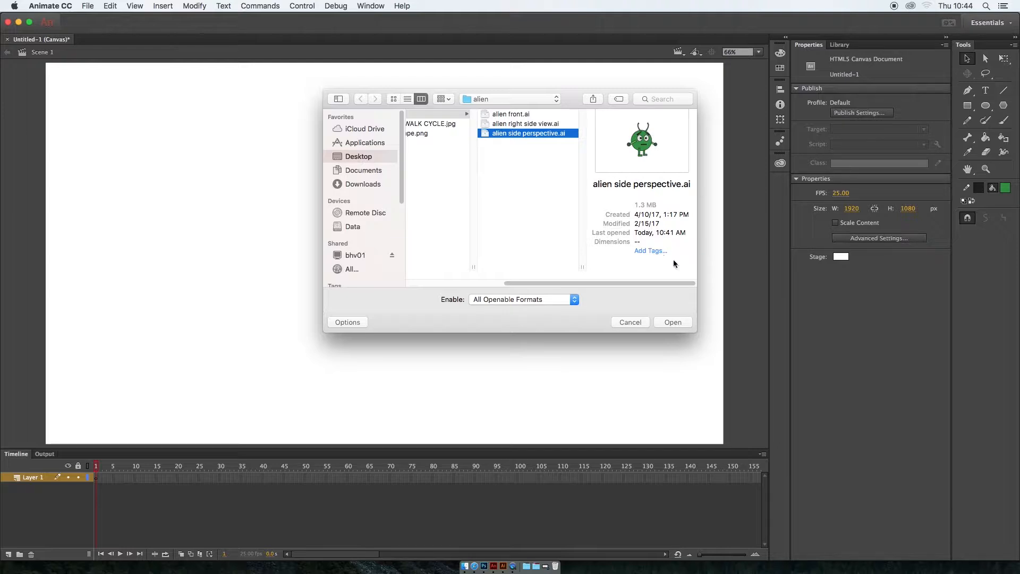
click(677, 323)
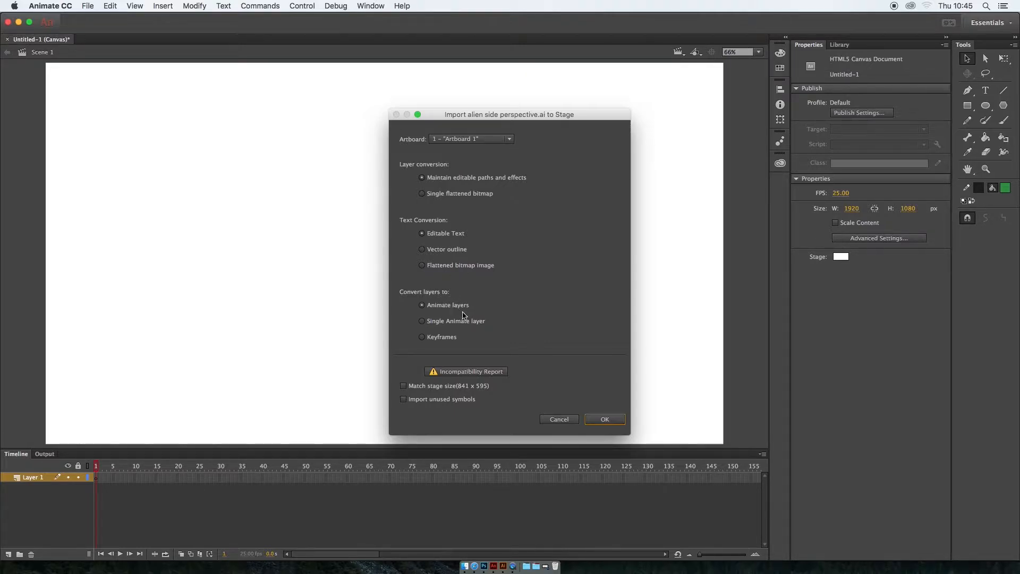
click(423, 322)
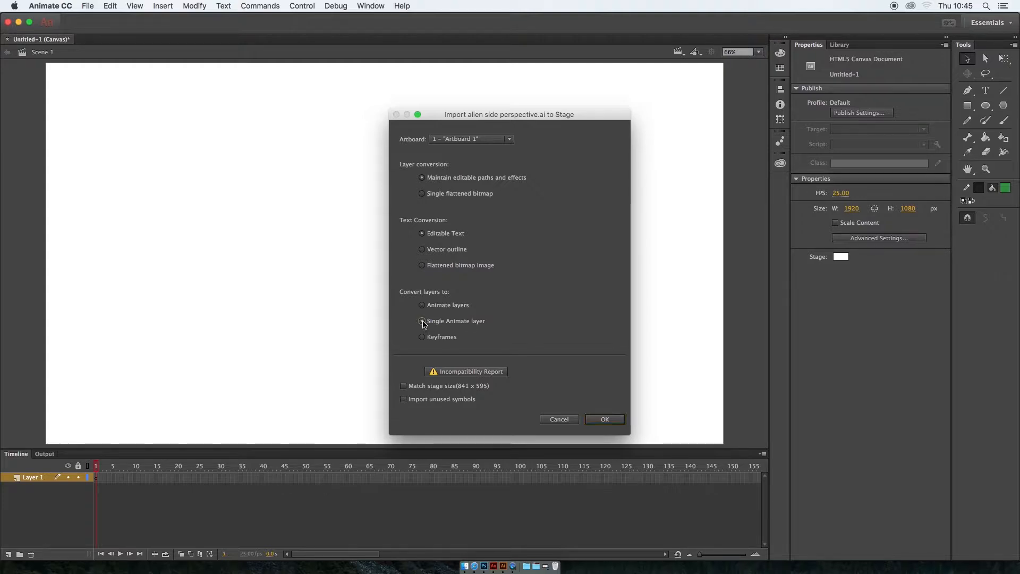
click(605, 419)
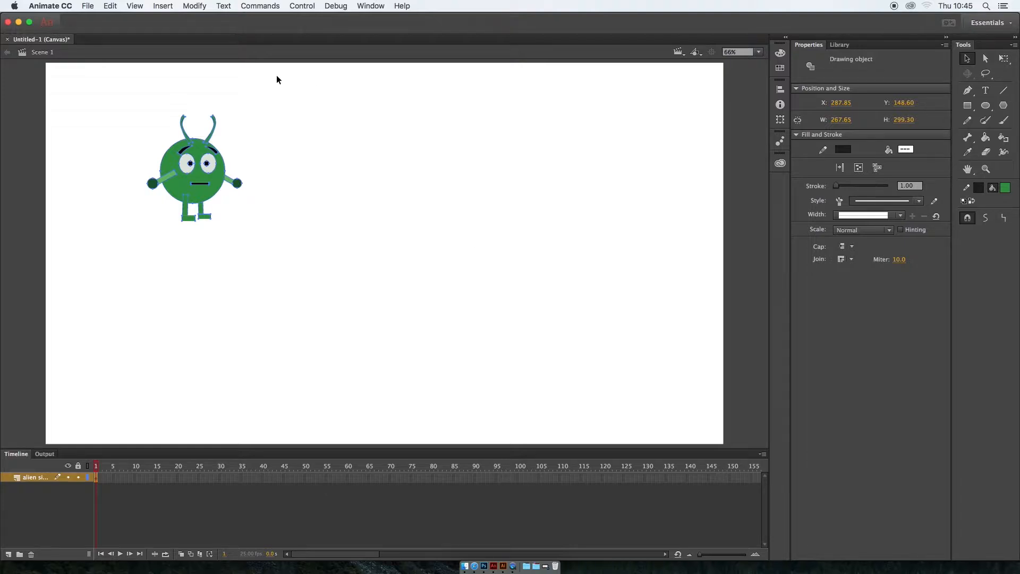
Step: Convert the whole imported alien to a movie clip symbol named ALIEN
click(194, 6)
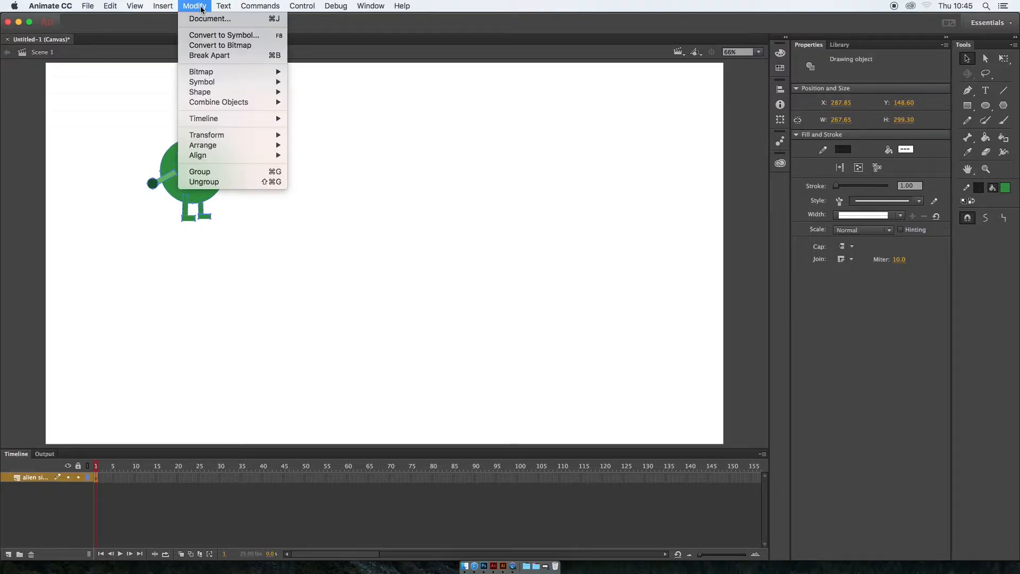
click(230, 35)
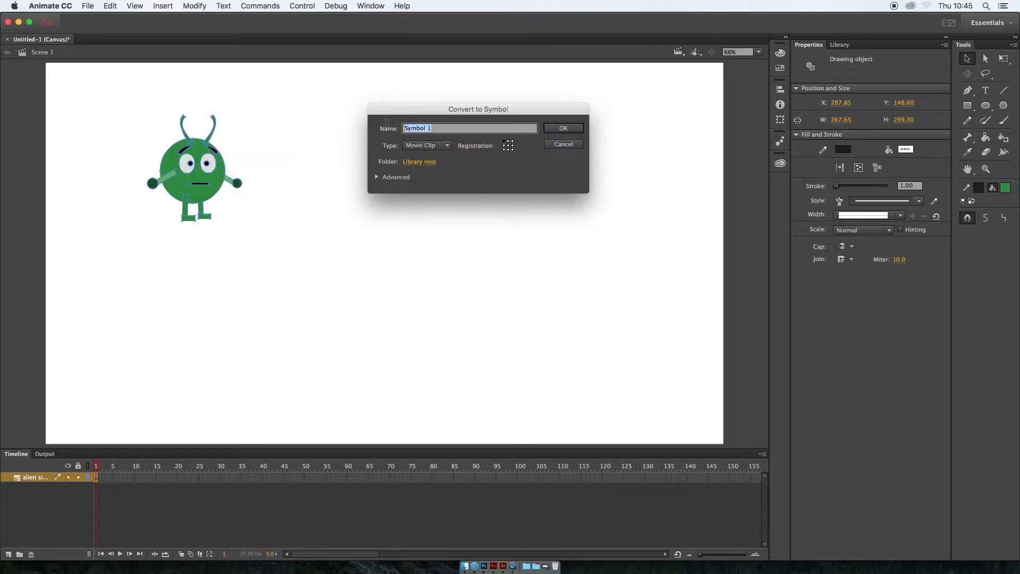
text(AlIEN)
click(567, 130)
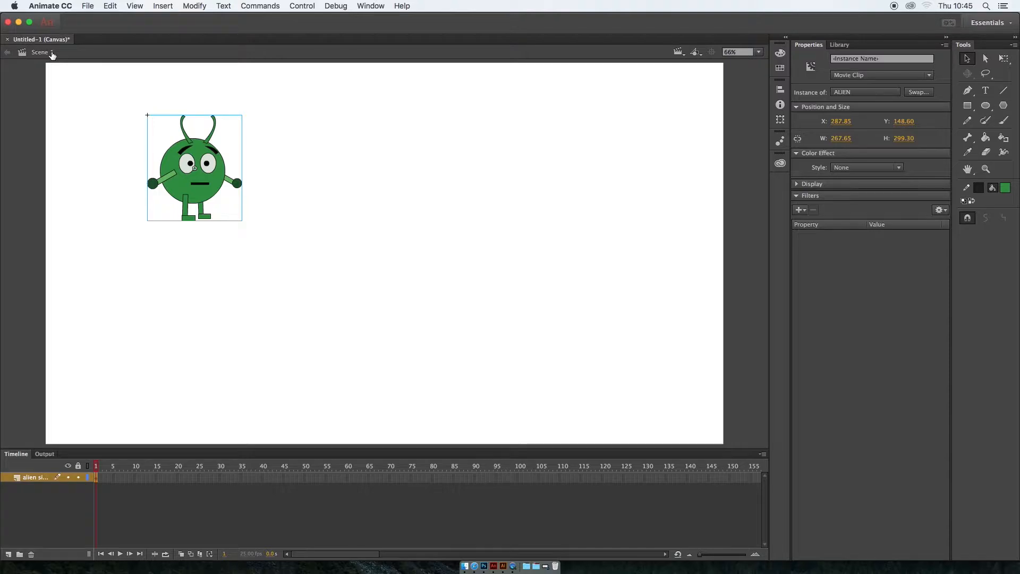
Step: Inside the ALIEN symbol, enlarge all the artwork to about 558 by 625 px and reposition it lower on the stage
double_click(211, 194)
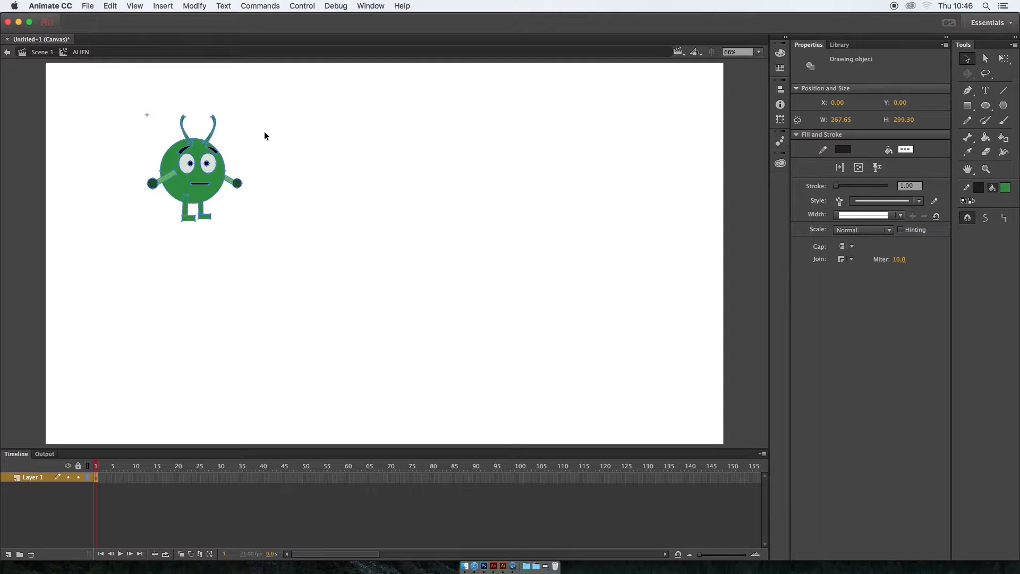
click(291, 137)
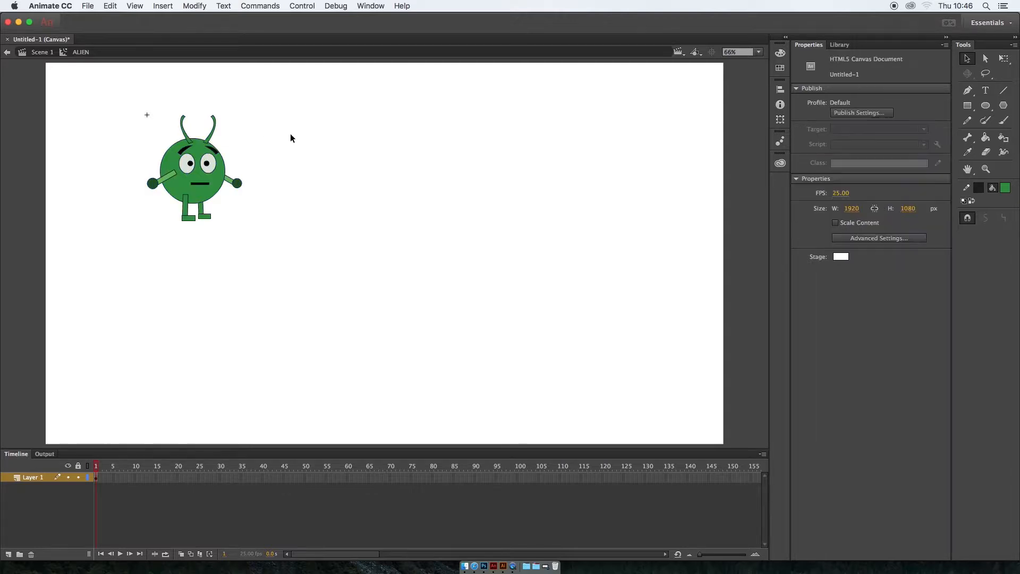
mouse_move(103, 97)
mouse_down()
mouse_move(235, 225)
mouse_move(320, 276)
mouse_up()
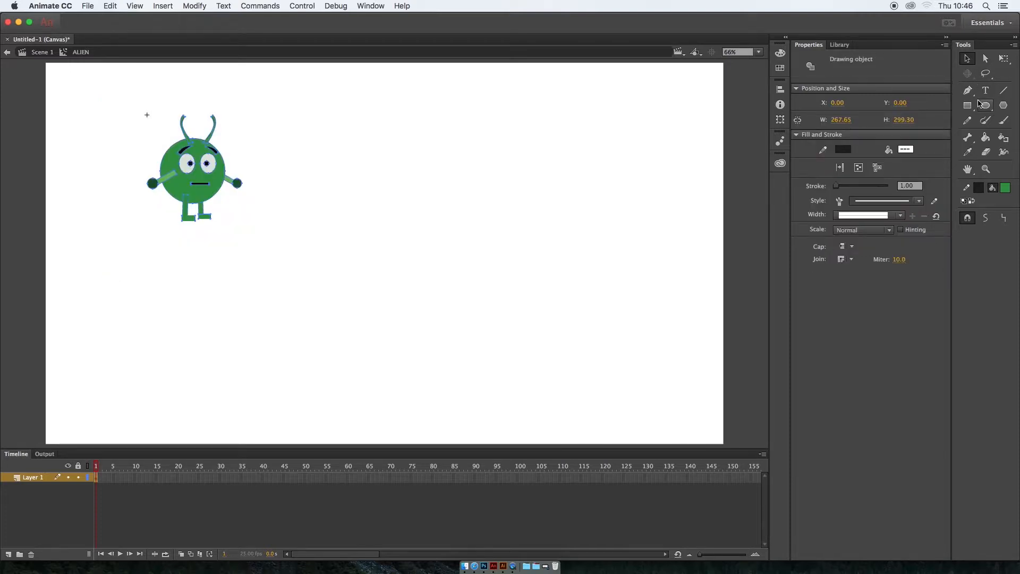
click(1004, 58)
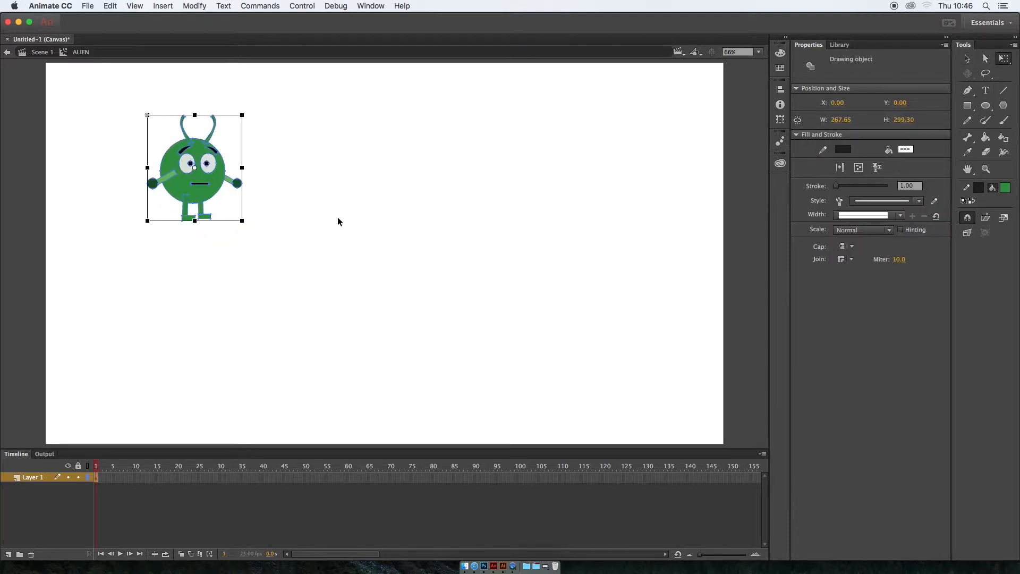
drag(242, 219, 314, 278)
drag(248, 216, 261, 313)
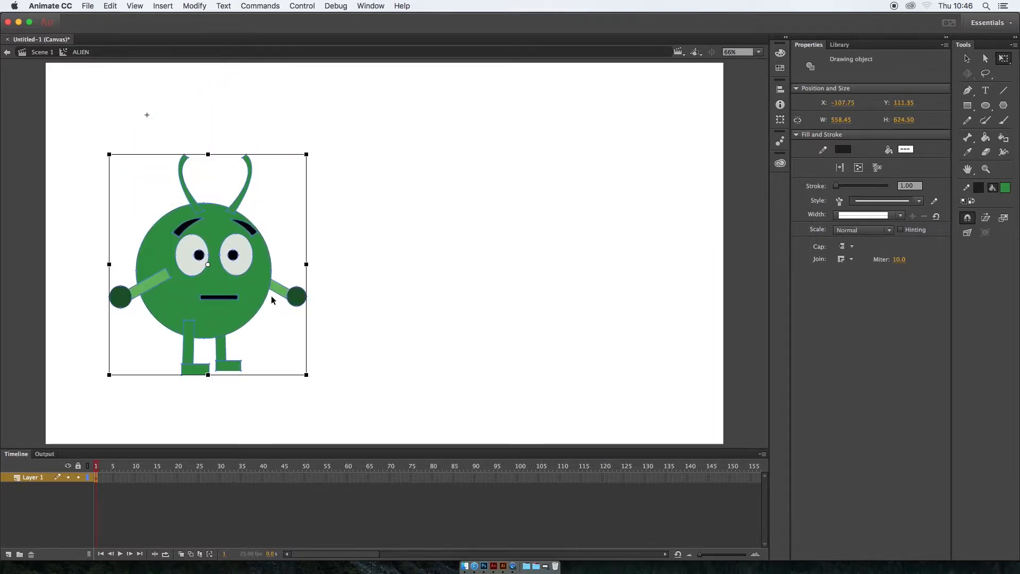
click(401, 247)
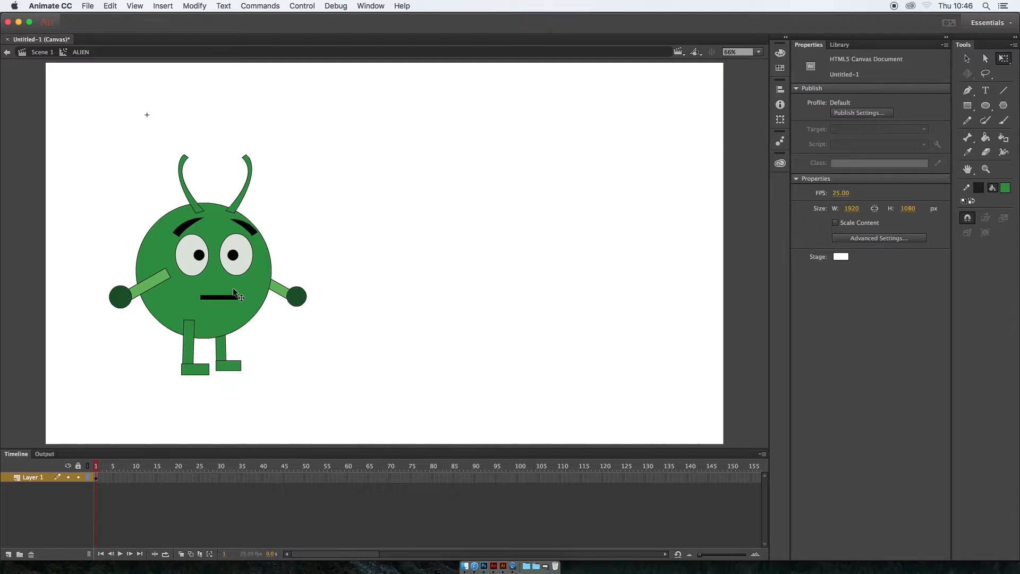
Step: Convert the alien's right leg and foot to a movie clip symbol named RIGHT LEG
drag(145, 342, 213, 391)
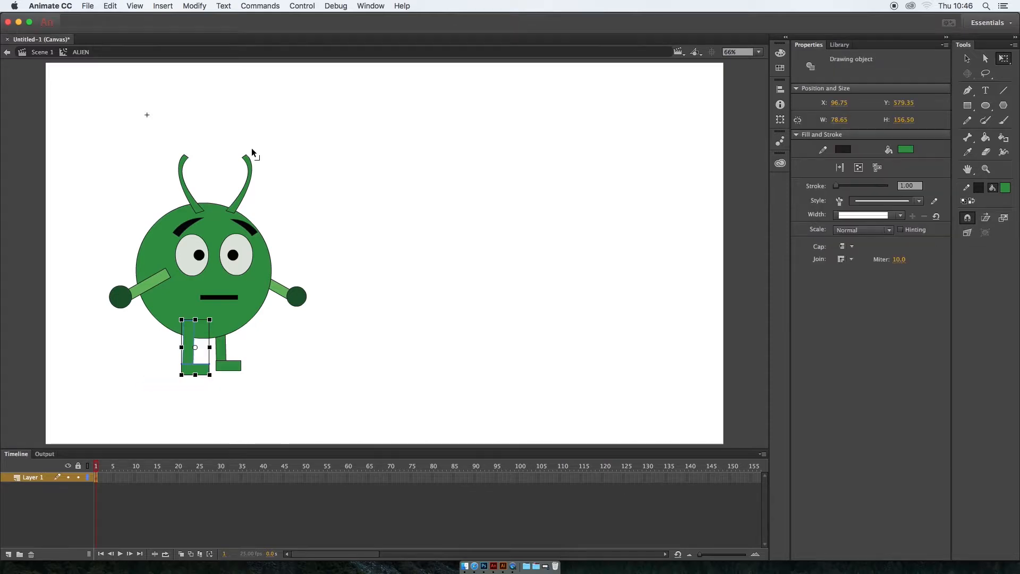
click(196, 6)
click(224, 36)
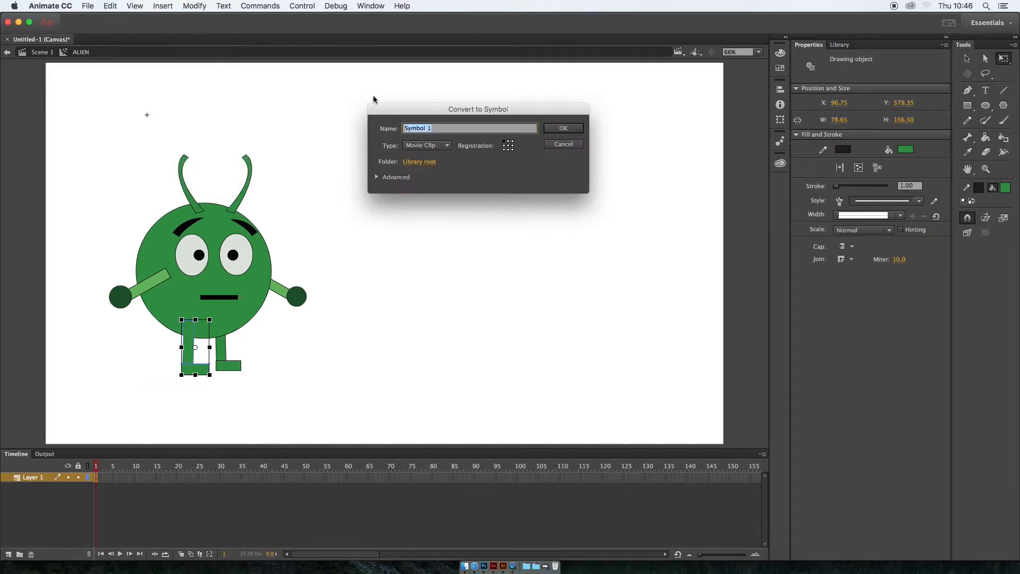
text(RIGHT LEG)
click(564, 128)
Step: Convert the alien's other leg to a movie clip symbol named LEFT LEG
click(224, 369)
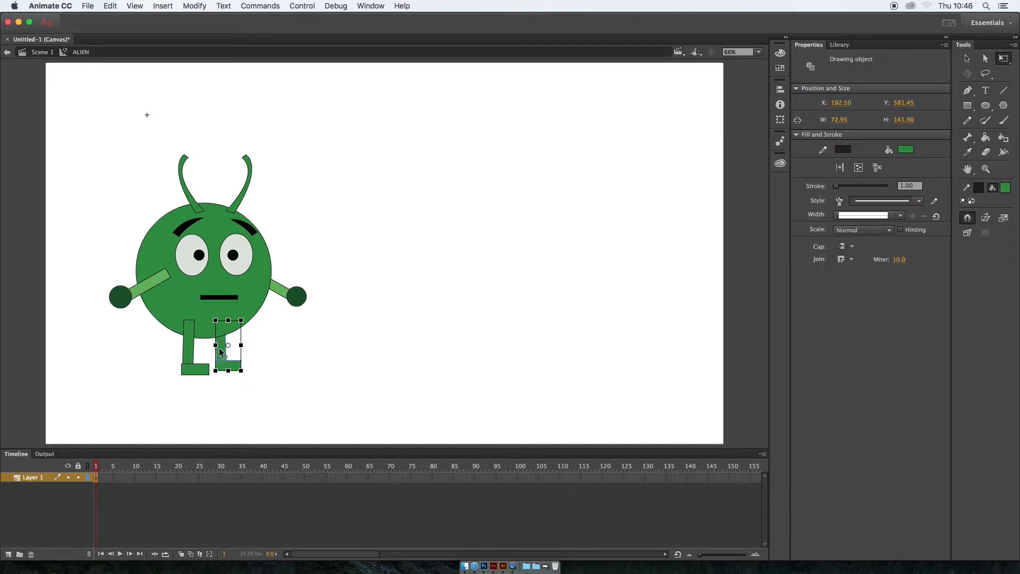
click(200, 7)
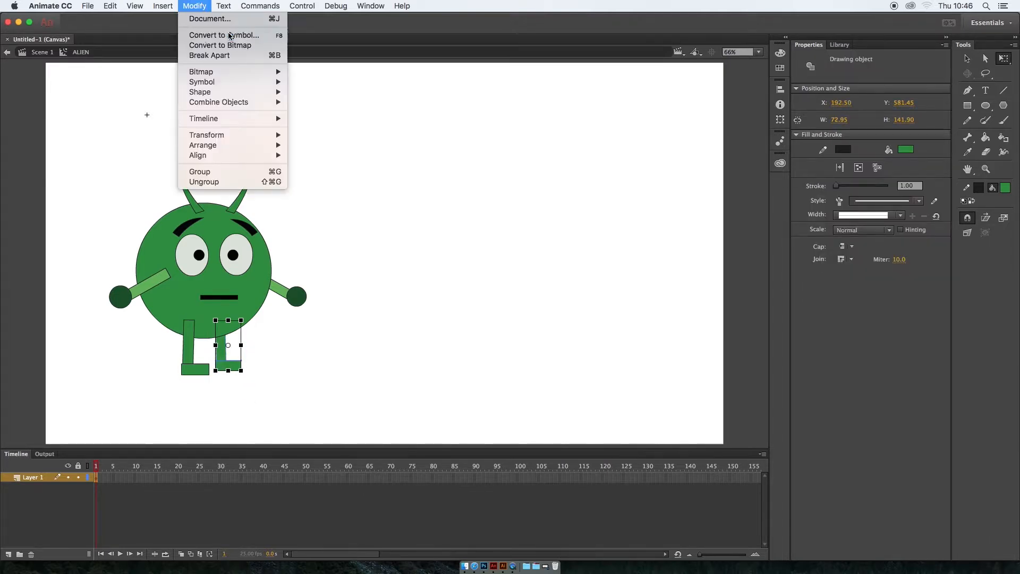
click(223, 34)
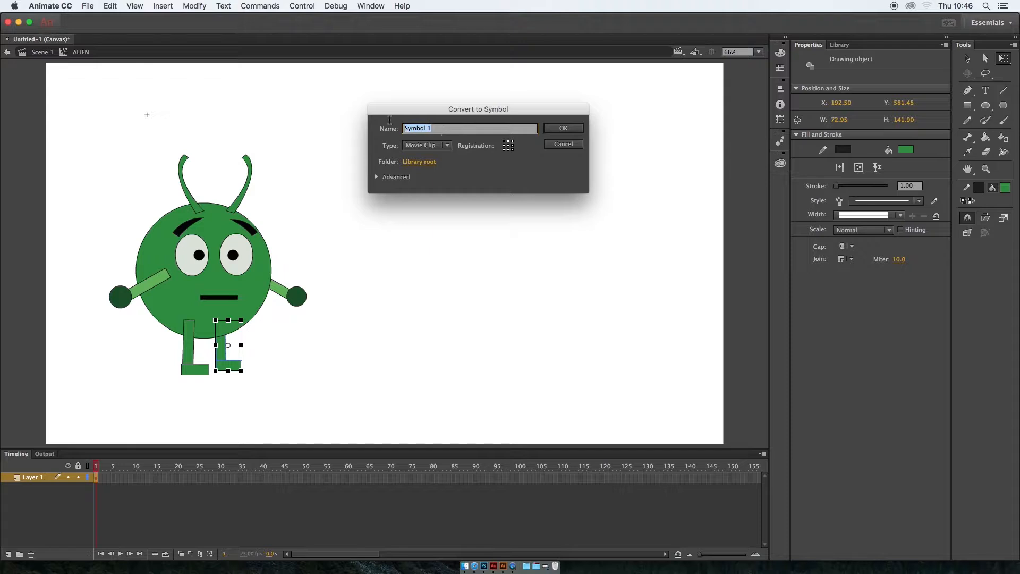
text(LEFT LEG)
click(571, 126)
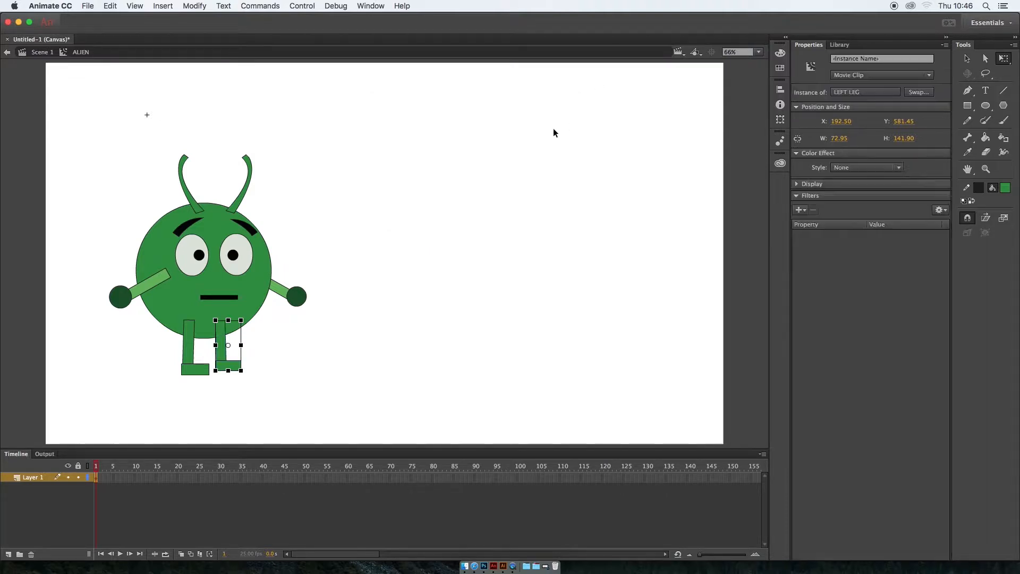
Step: Convert the alien's right arm and hand to a movie clip symbol named RIGHT ARM
drag(95, 270, 129, 315)
click(194, 7)
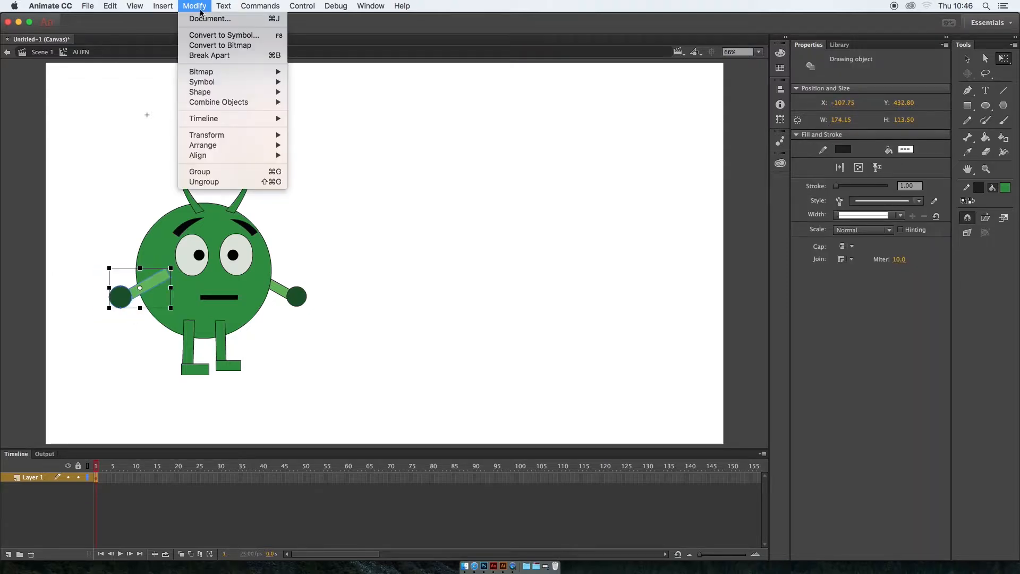
click(228, 34)
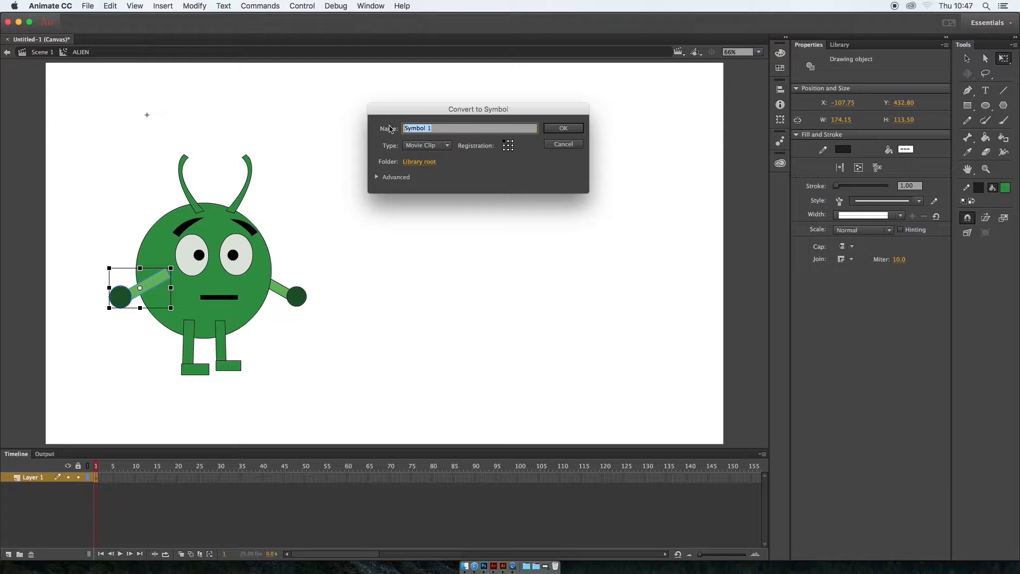
text(RIGHT ARM)
click(564, 128)
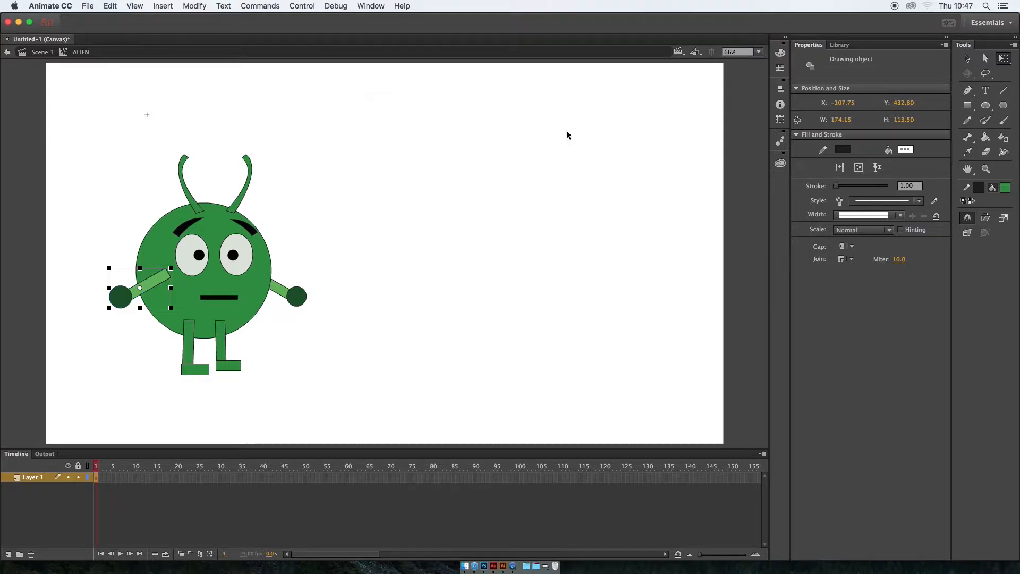
Step: Convert the alien's remaining arm and hand to a movie clip symbol named LEFT ARM
drag(291, 260, 290, 260)
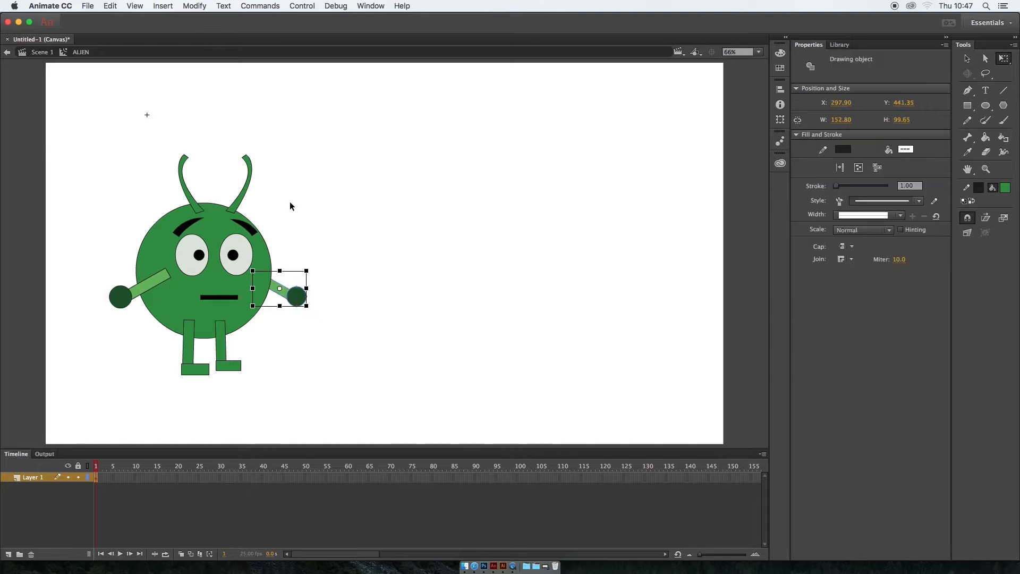
click(194, 6)
click(228, 36)
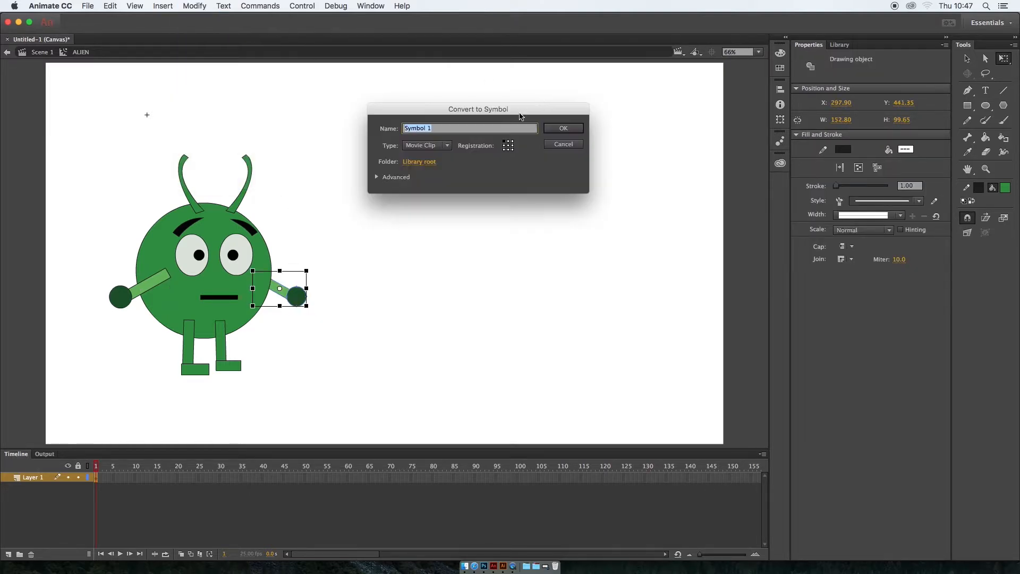
text(LEFT ARM)
click(560, 129)
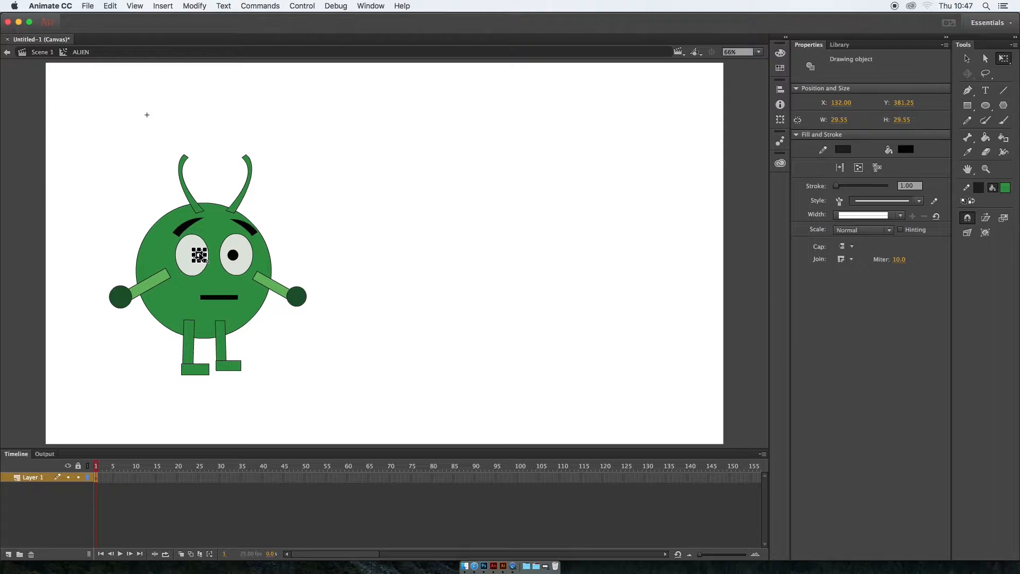
Step: Convert both of the alien's pupils together to a movie clip symbol named PUPILS
shift+click(234, 255)
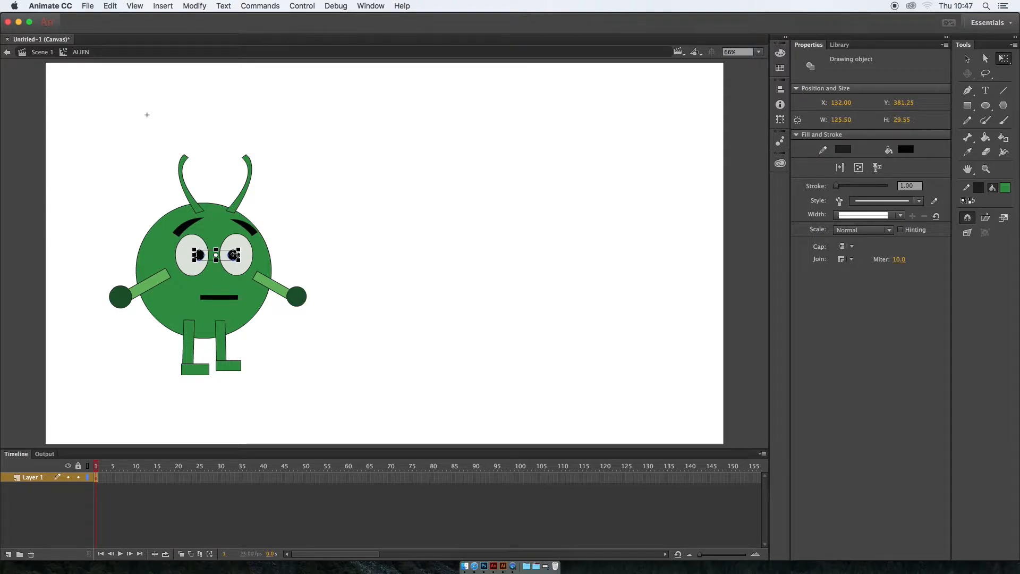
click(198, 6)
click(232, 36)
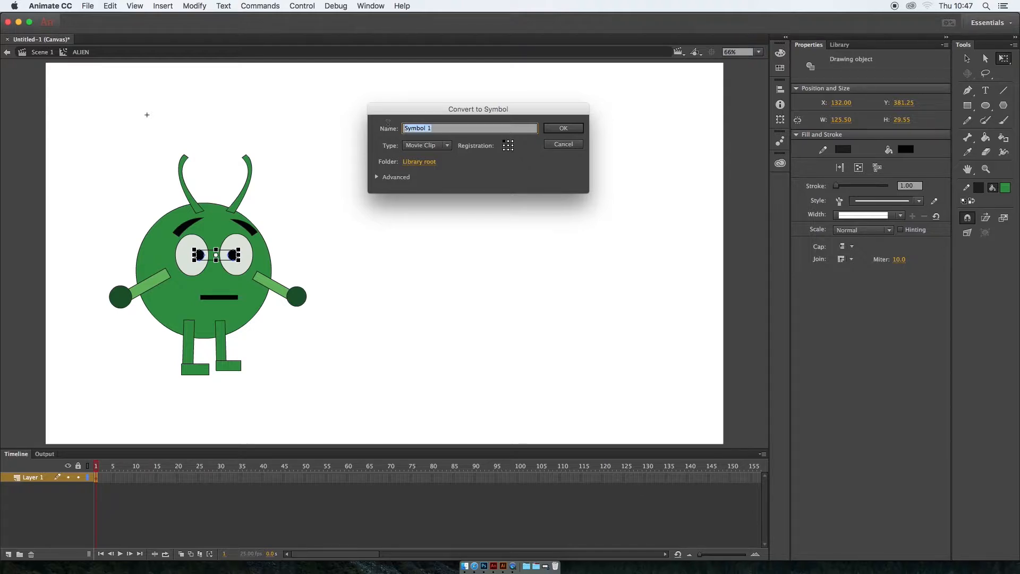
text(PUPILS)
click(565, 128)
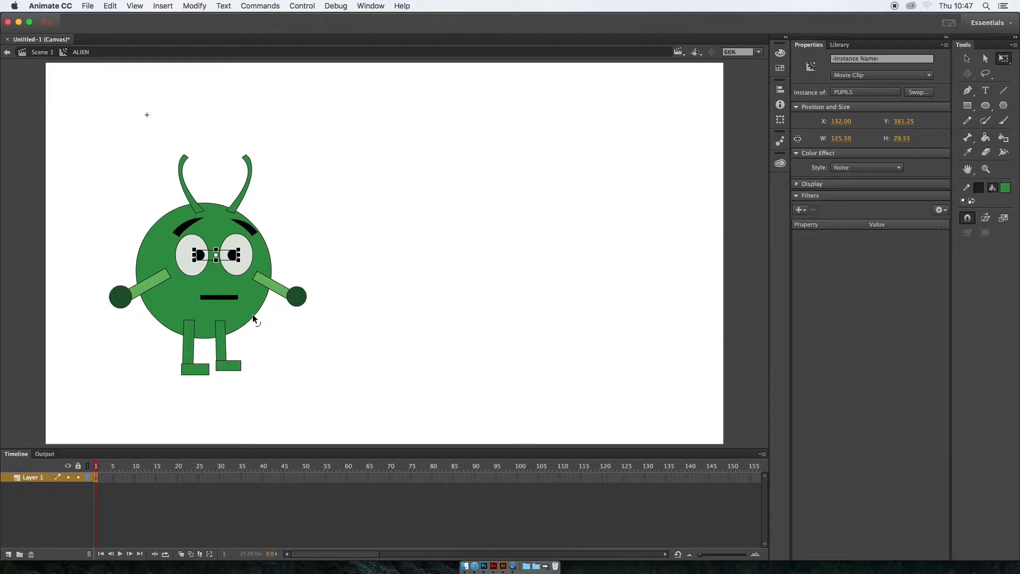
Step: Convert the alien's round body, eye whites, eyebrows, mouth and both antennae to one movie clip symbol named HEAD
click(253, 319)
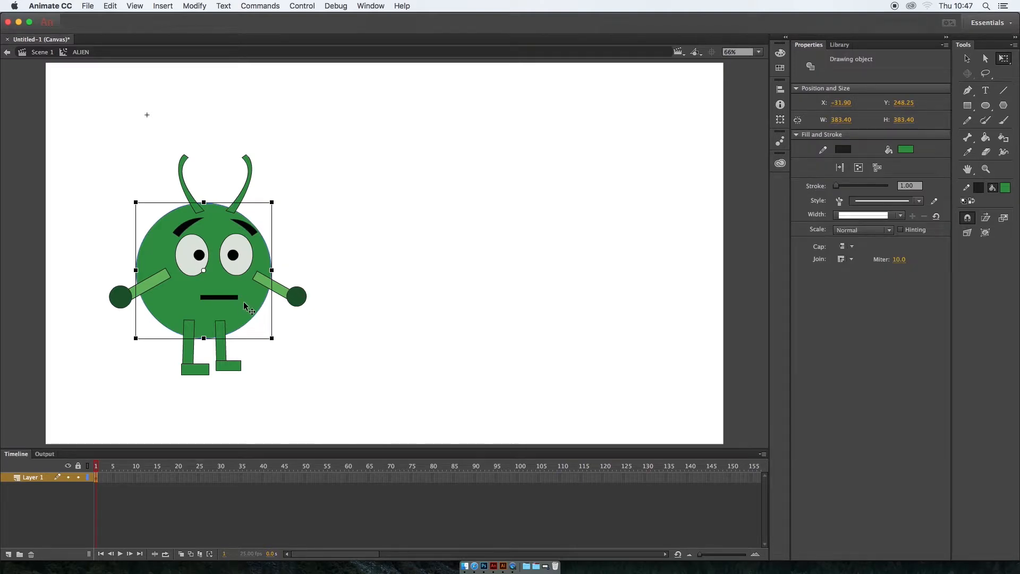
click(232, 301)
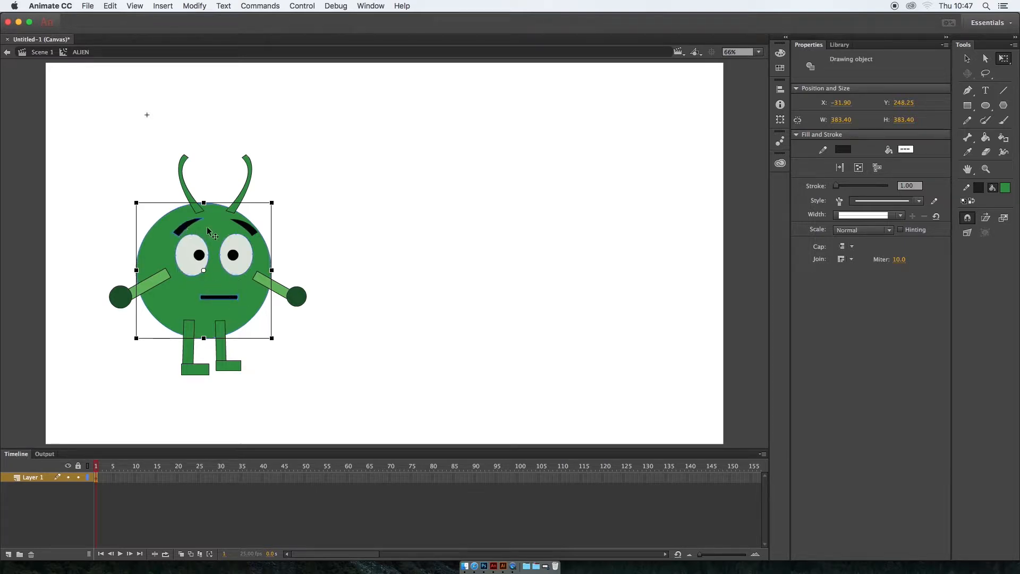
shift+click(186, 191)
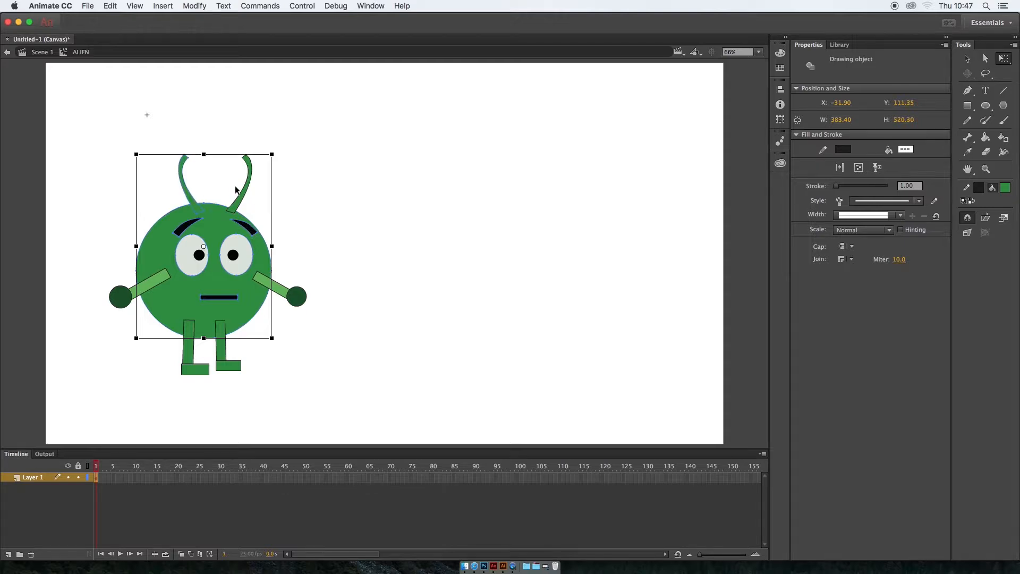
click(196, 7)
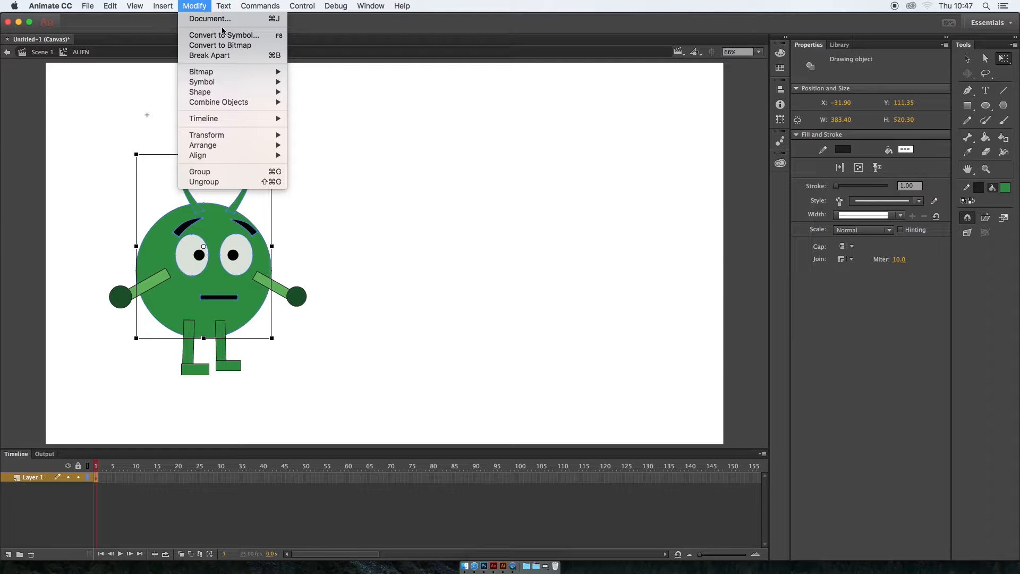
click(230, 33)
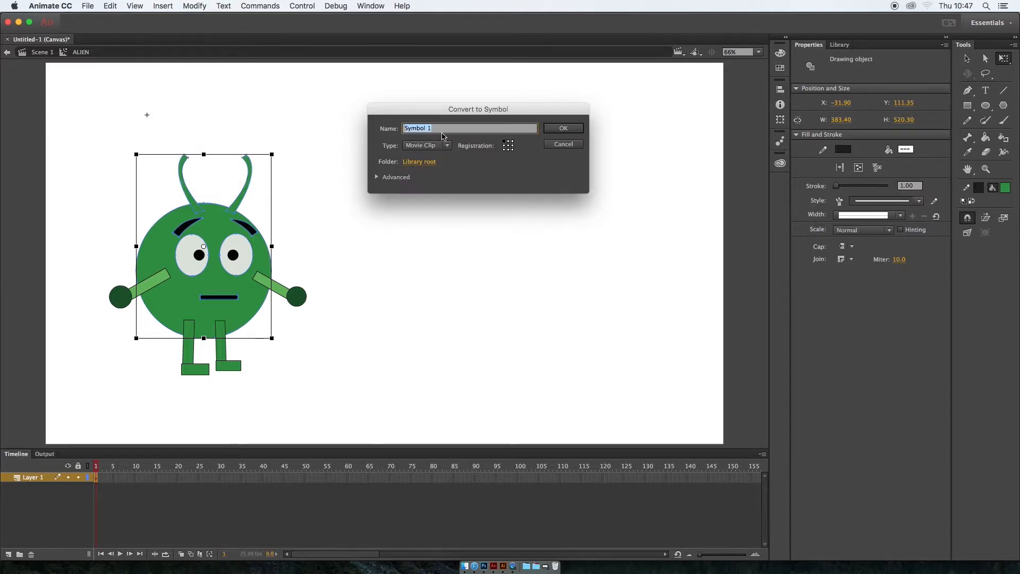
text(HEAD)
key(Return)
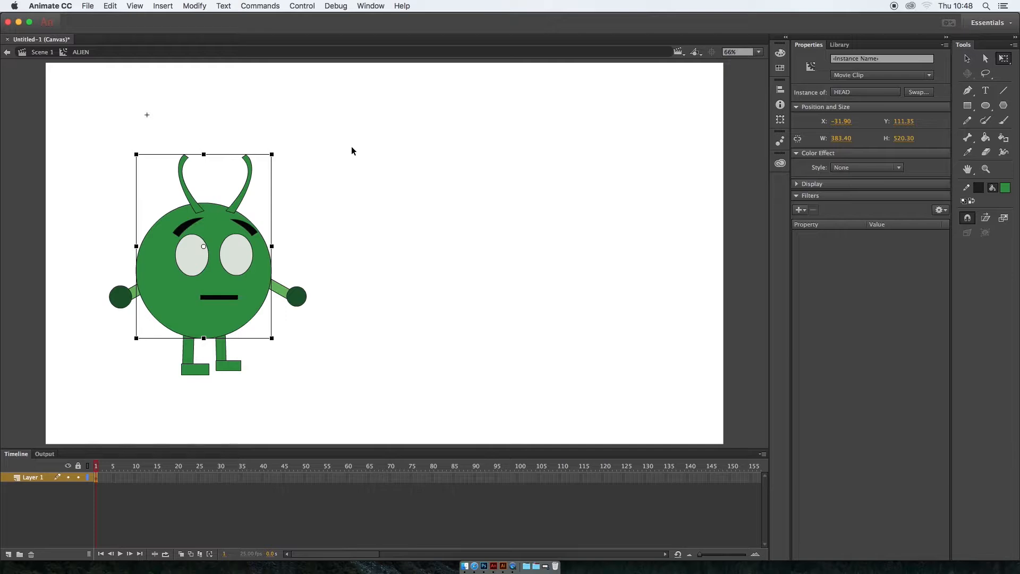
Step: Distribute all of the alien's body-part symbols to separate layers and delete the empty Layer 1
click(490, 223)
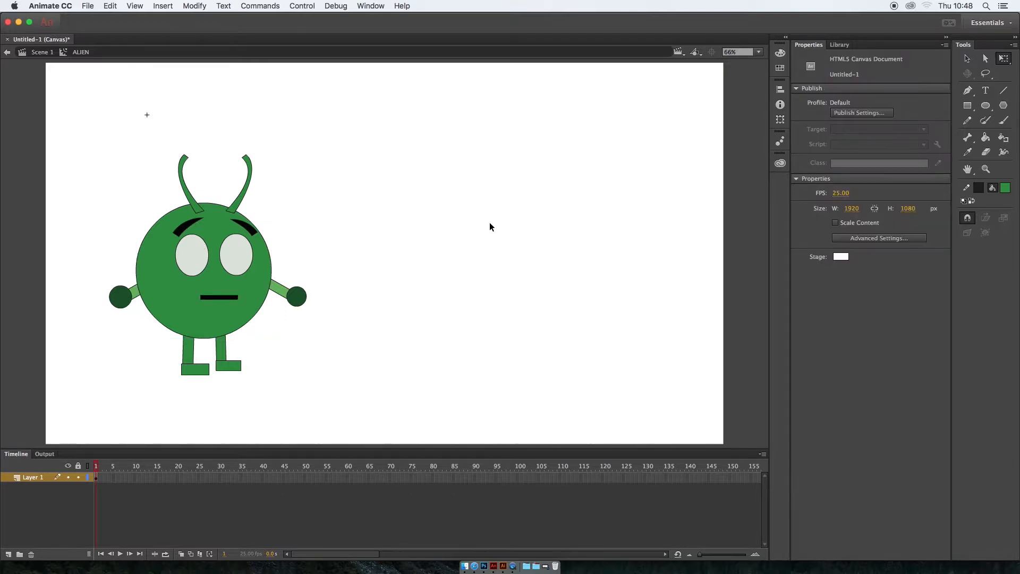
drag(91, 116, 343, 389)
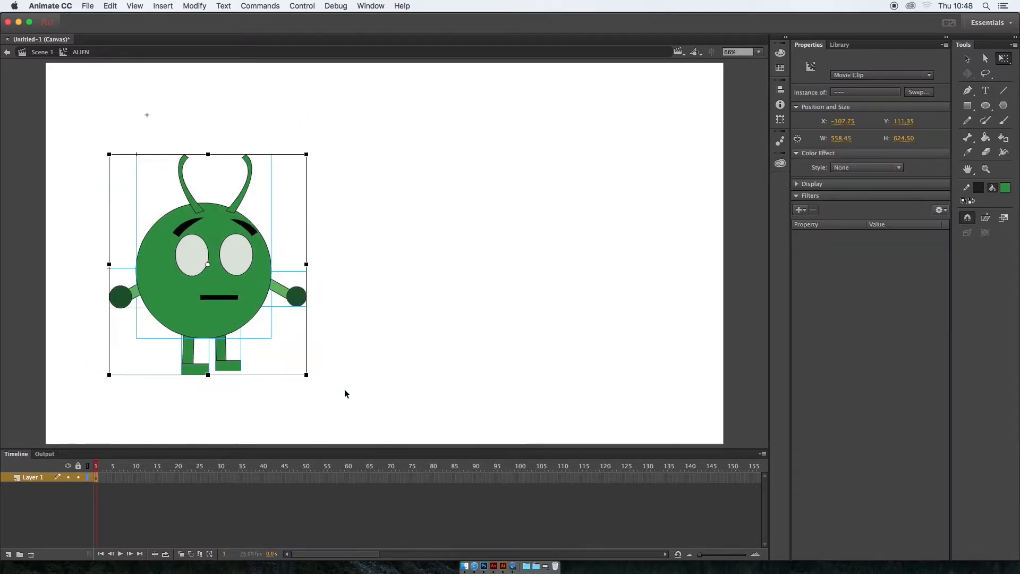
click(203, 8)
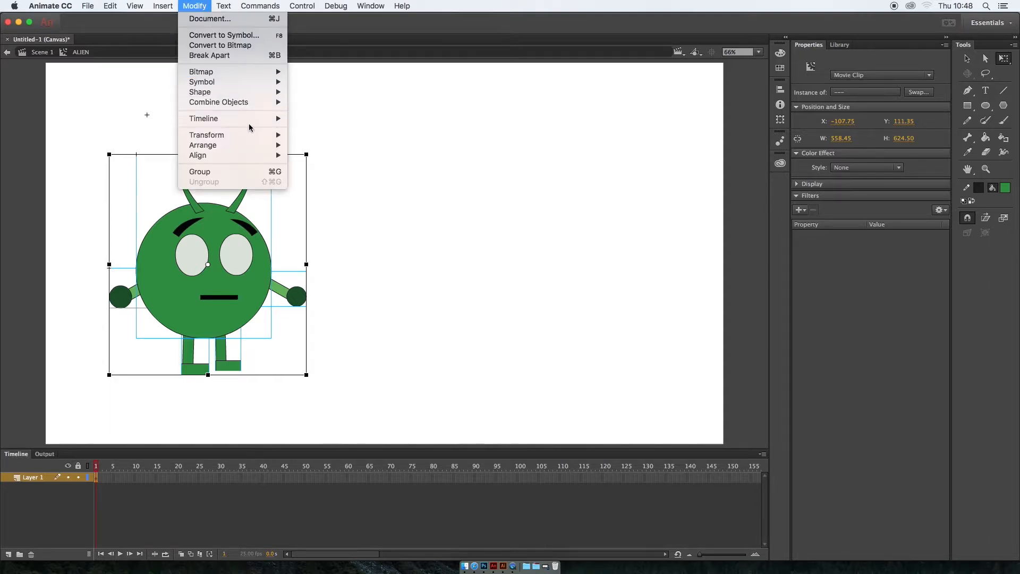
mouse_move(249, 119)
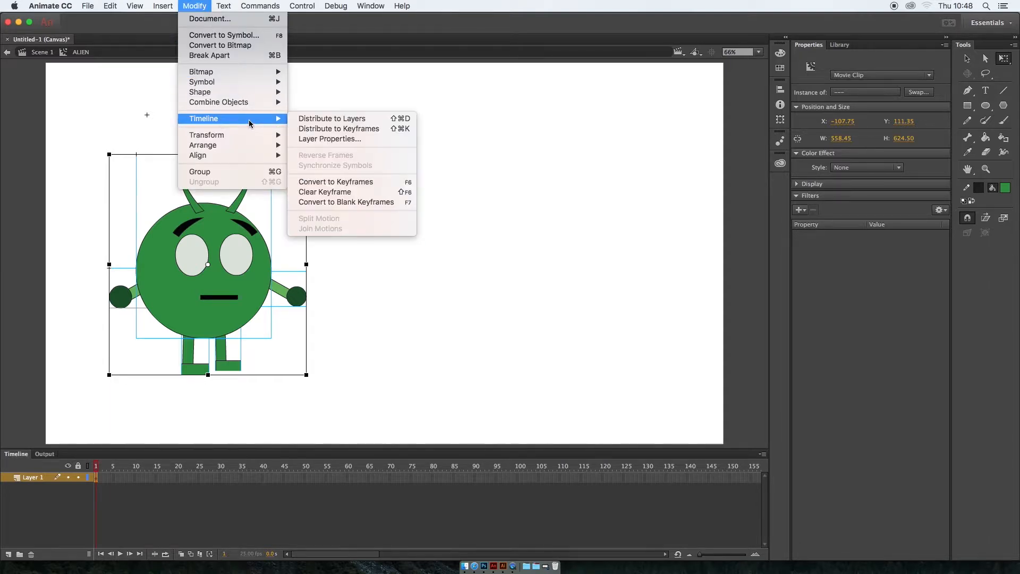
click(377, 124)
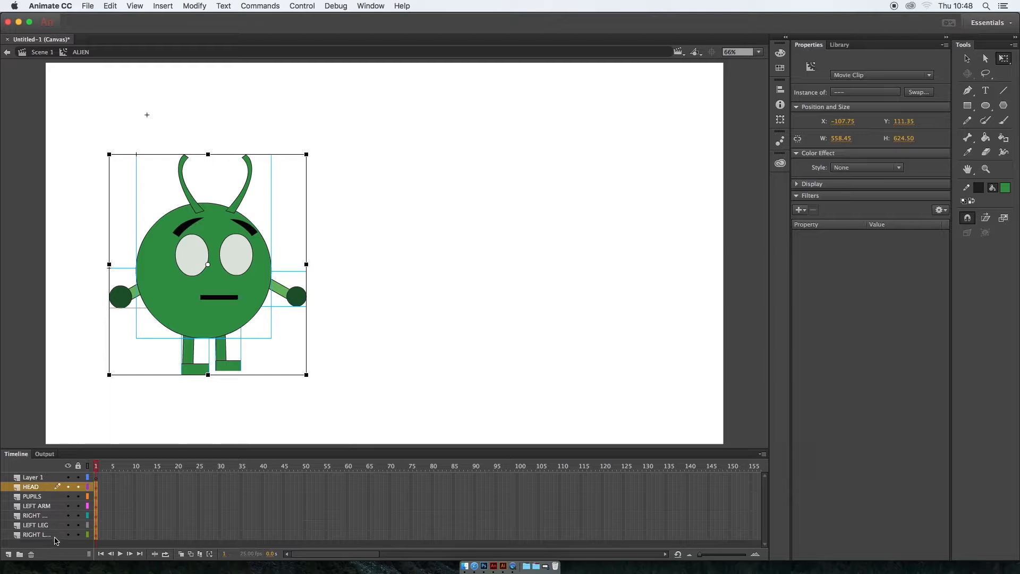
click(41, 477)
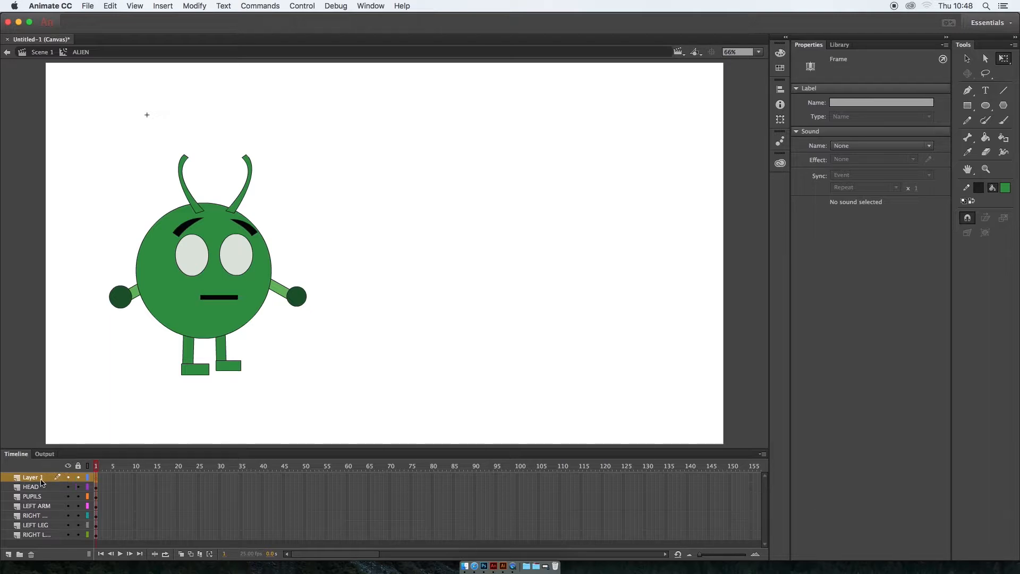
click(31, 554)
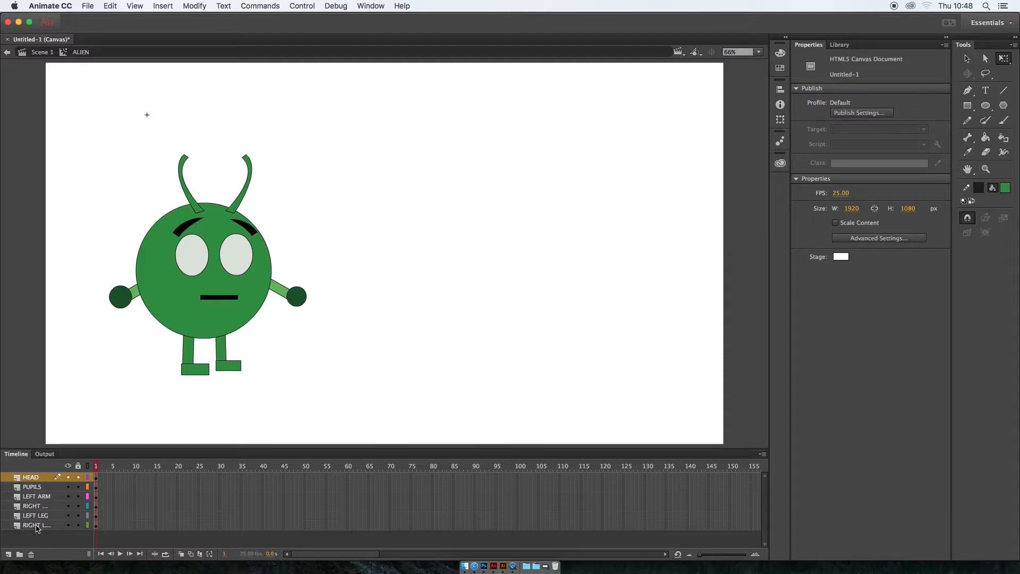
Step: Reorder the layers so PUPILS is topmost, followed by the right leg and right arm, all above HEAD
click(34, 489)
mouse_move(18, 488)
mouse_down()
mouse_move(20, 476)
mouse_move(25, 506)
mouse_move(25, 487)
mouse_up()
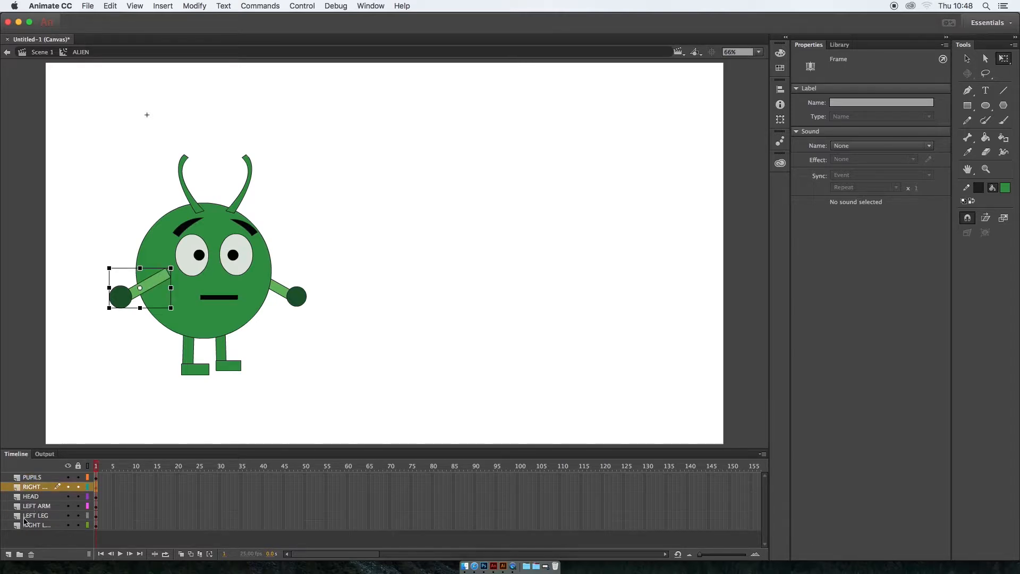
drag(17, 527, 24, 486)
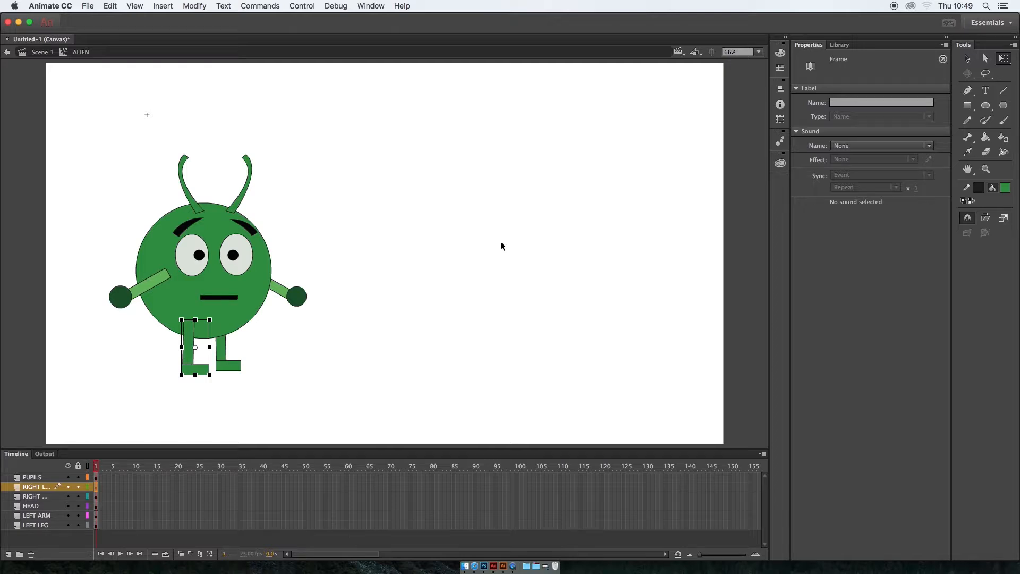
Step: Try rotating the right leg about its default centre point with Free Transform, and undo the rotation
click(1004, 58)
click(232, 367)
click(189, 356)
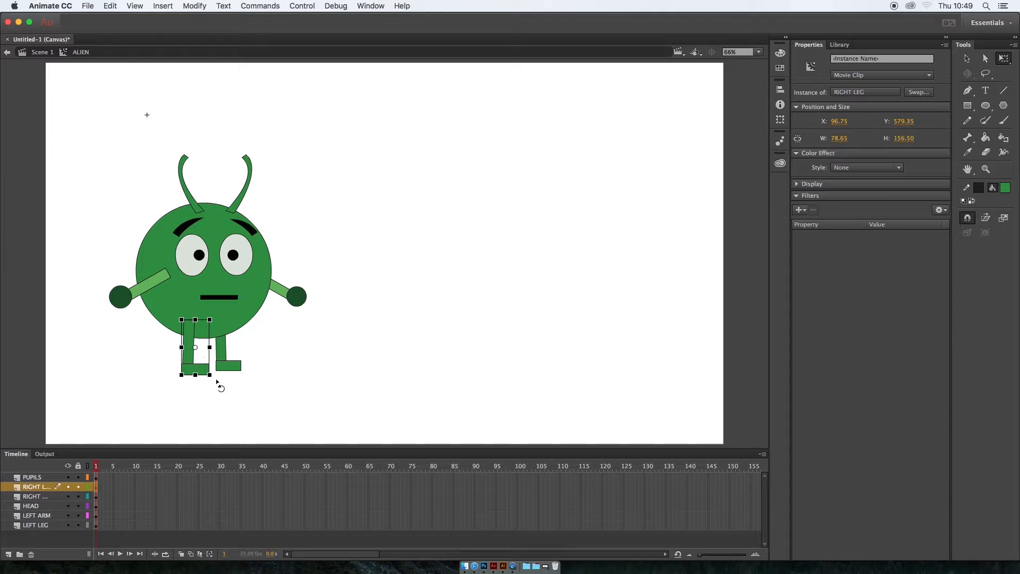
drag(216, 376, 264, 374)
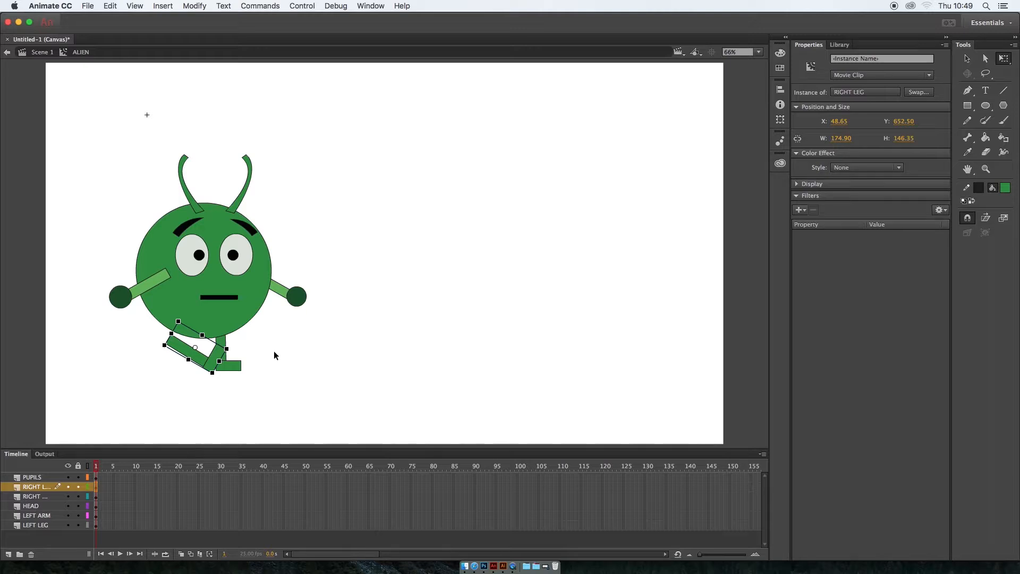
key(super+z)
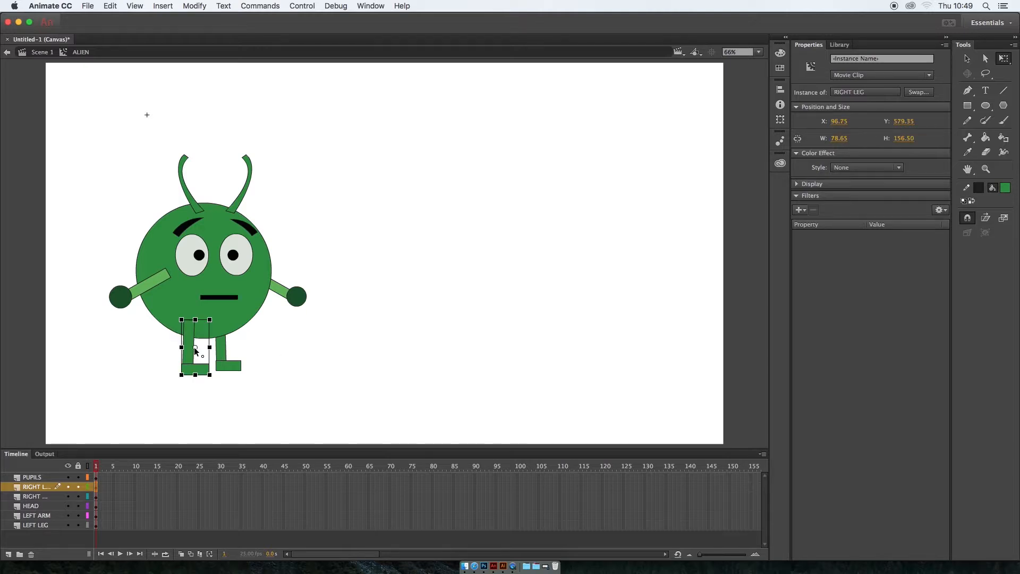
Step: Move the transformation points of both legs to the tops of the legs, test-rotating the right leg and undoing that rotation
drag(195, 348, 188, 320)
drag(218, 375, 152, 384)
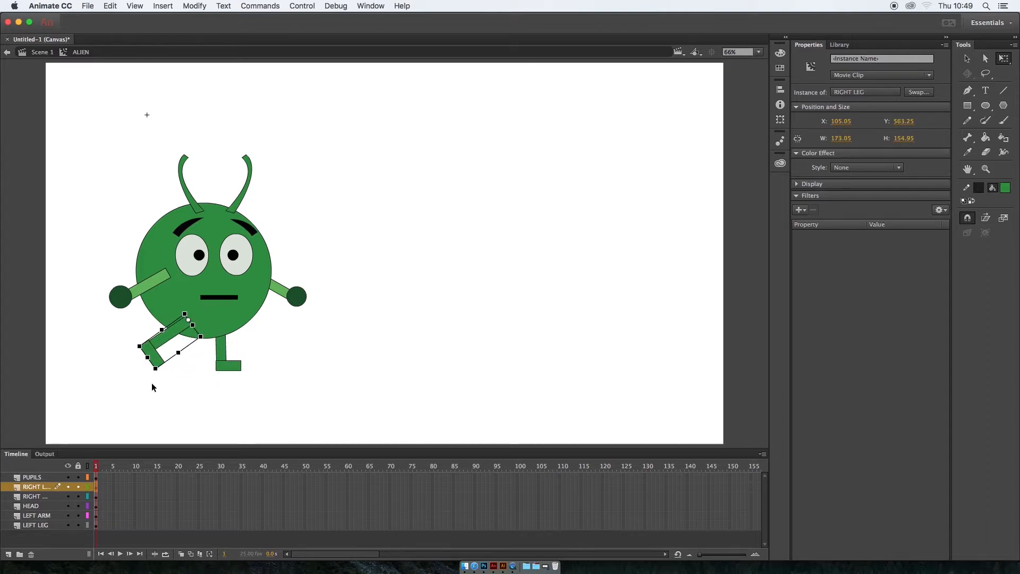
key(super+z)
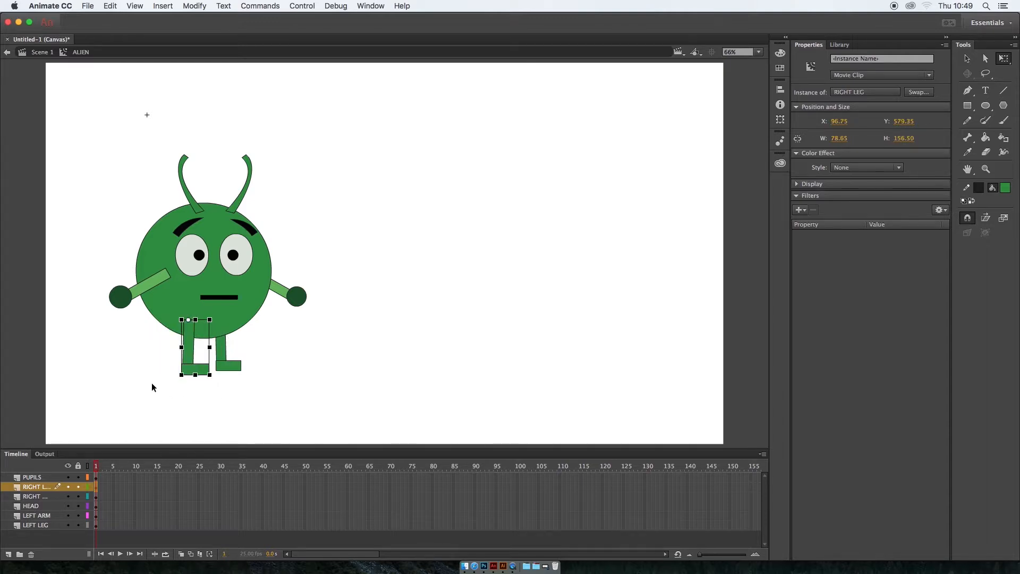
click(219, 352)
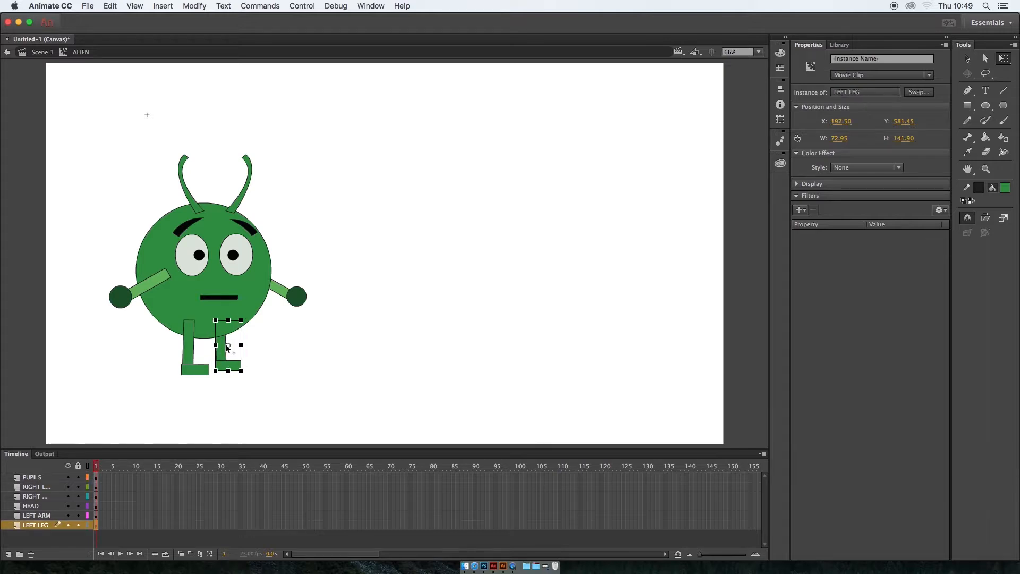
drag(227, 342, 219, 316)
Step: Move the transformation points of the right and left arms to their shoulder ends
click(145, 287)
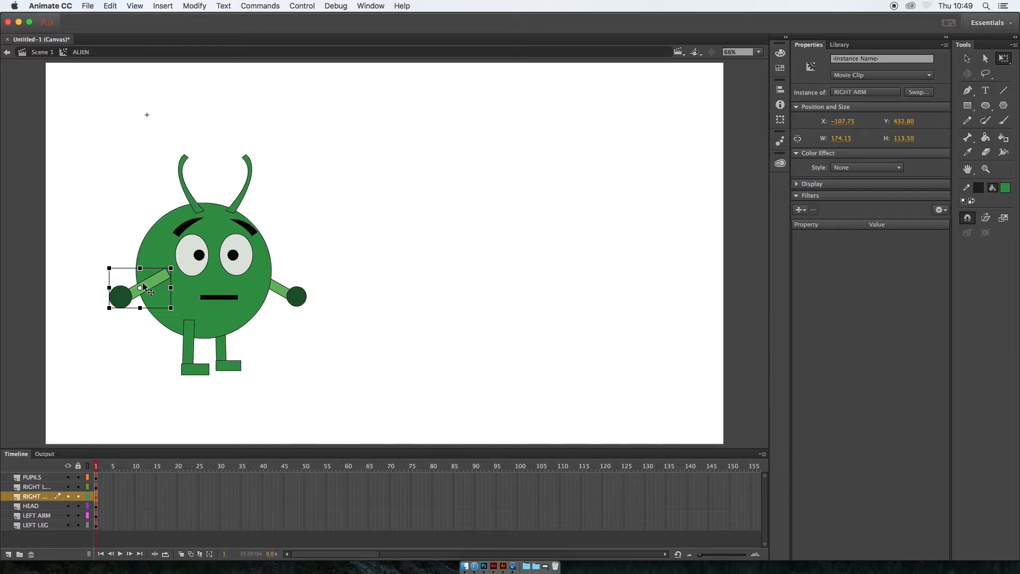
drag(141, 287, 166, 272)
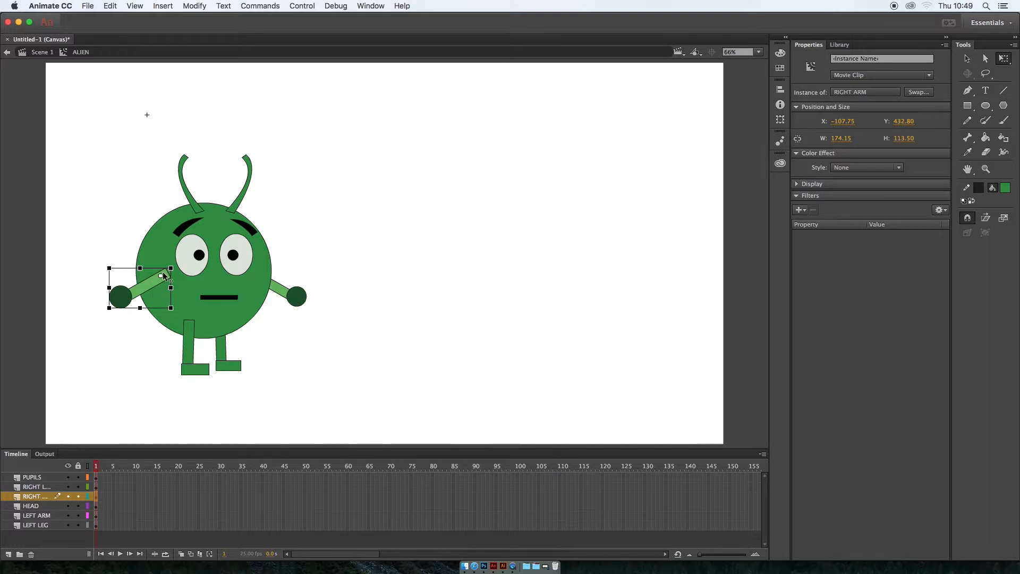
click(279, 292)
drag(280, 288, 270, 282)
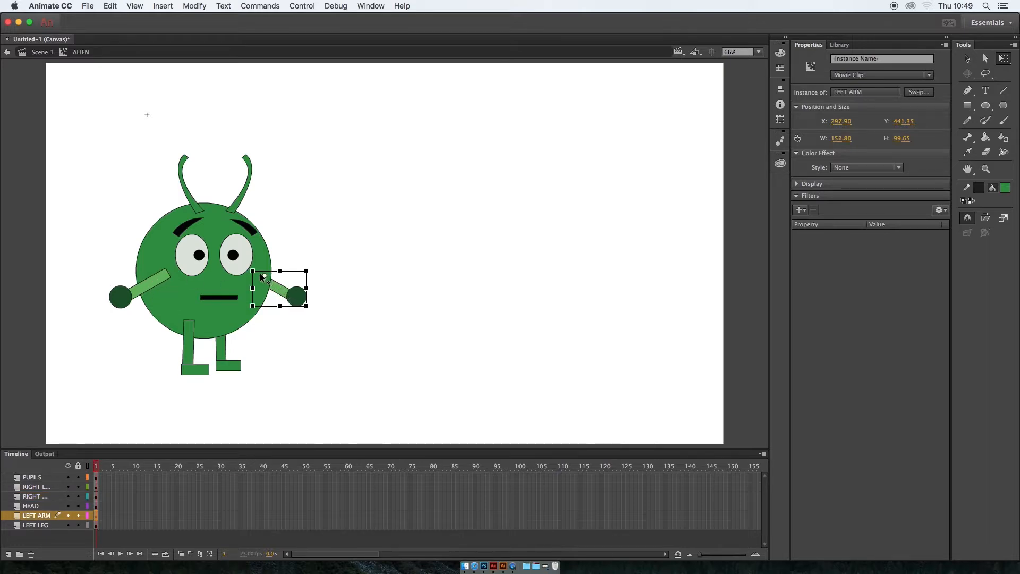
Step: Move the head's transformation point down near the base of the body, testing the head's rotation before and after the move
click(241, 289)
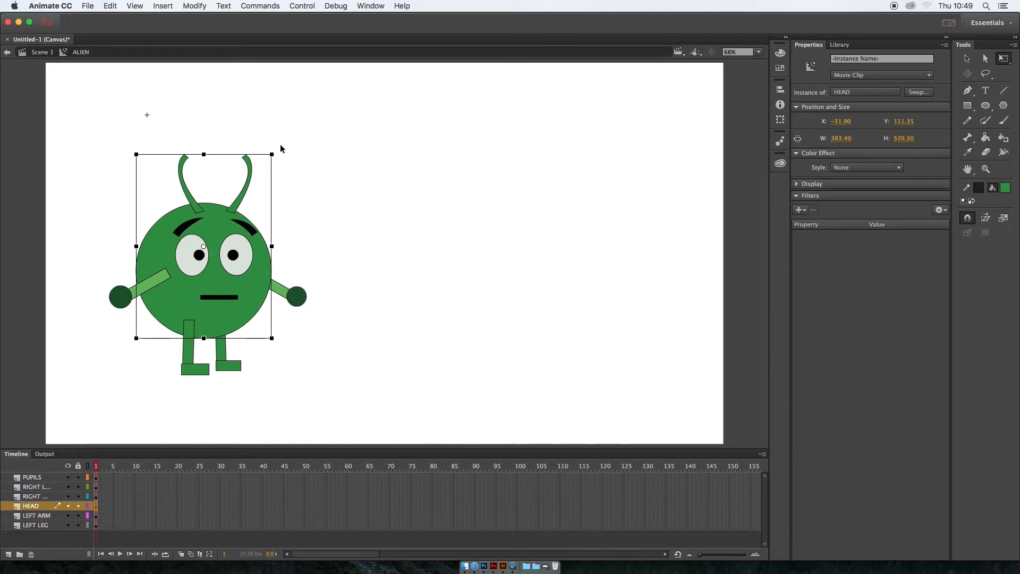
mouse_move(279, 155)
mouse_down()
mouse_move(303, 212)
mouse_move(289, 166)
mouse_move(264, 165)
mouse_up()
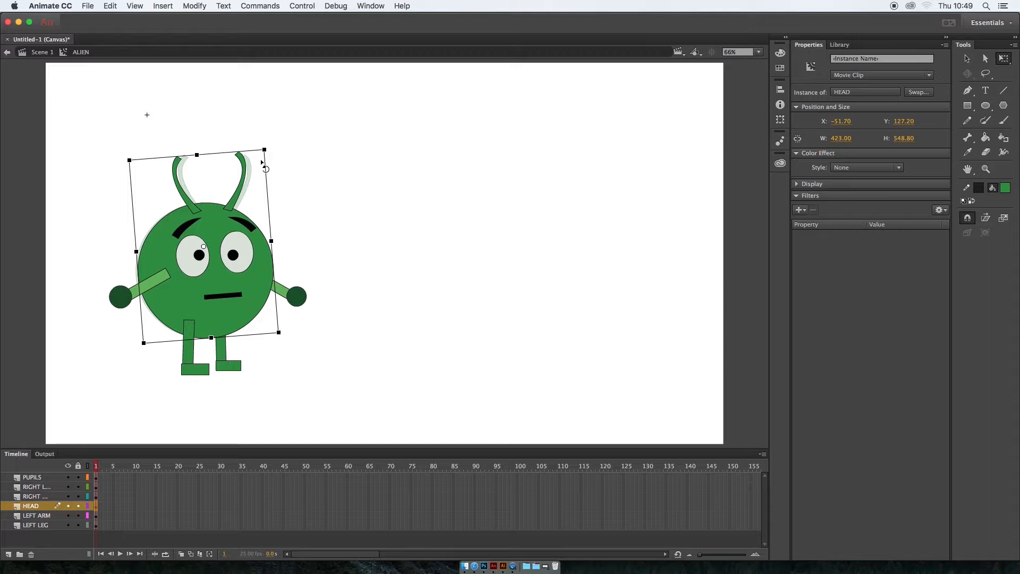
key(cmd+z)
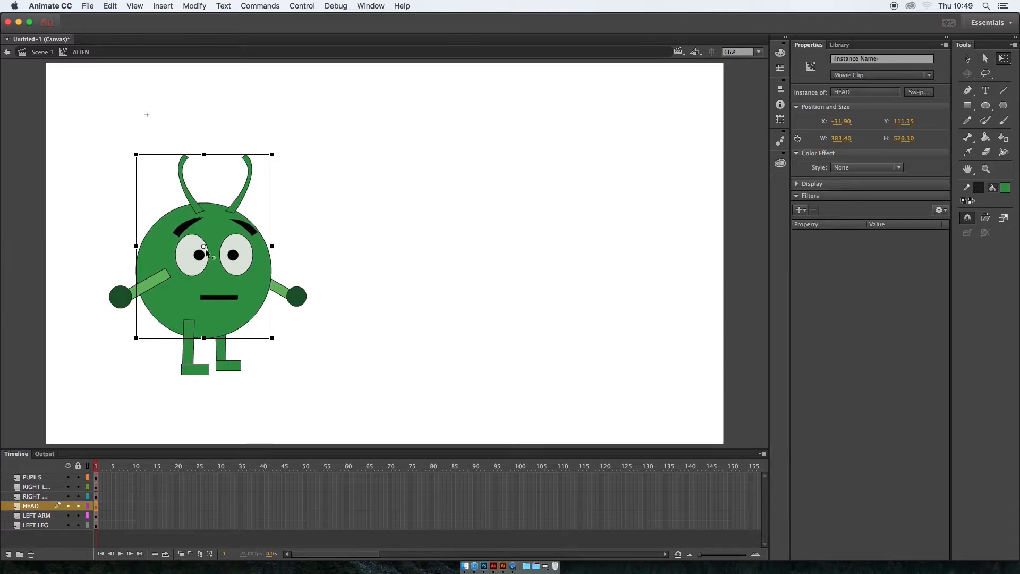
drag(204, 248, 204, 326)
drag(277, 153, 254, 154)
Step: Insert frames at frame 30 on all six layers, from PUPILS down to LEFT LEG
click(97, 472)
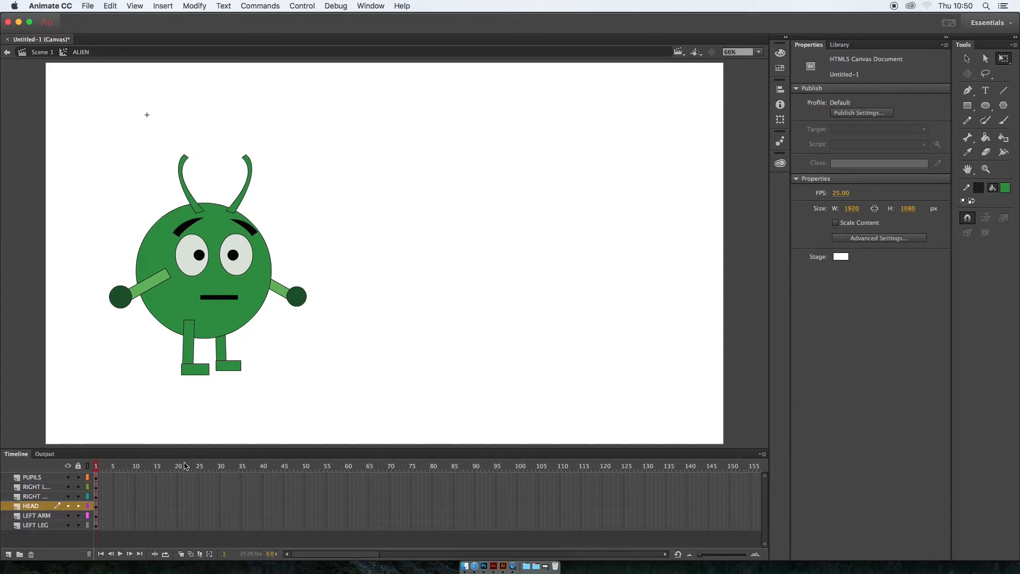
click(220, 478)
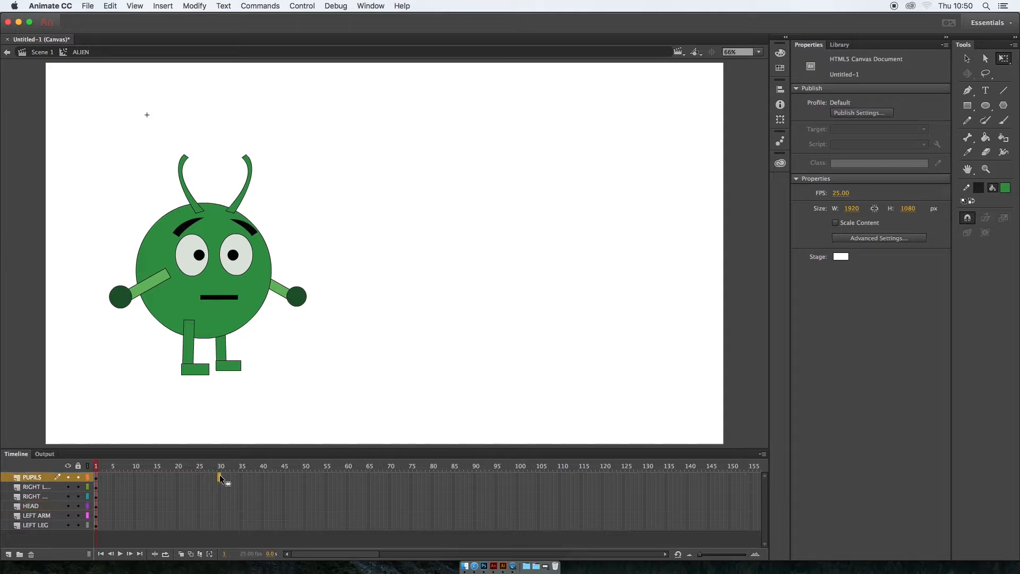
shift+click(221, 526)
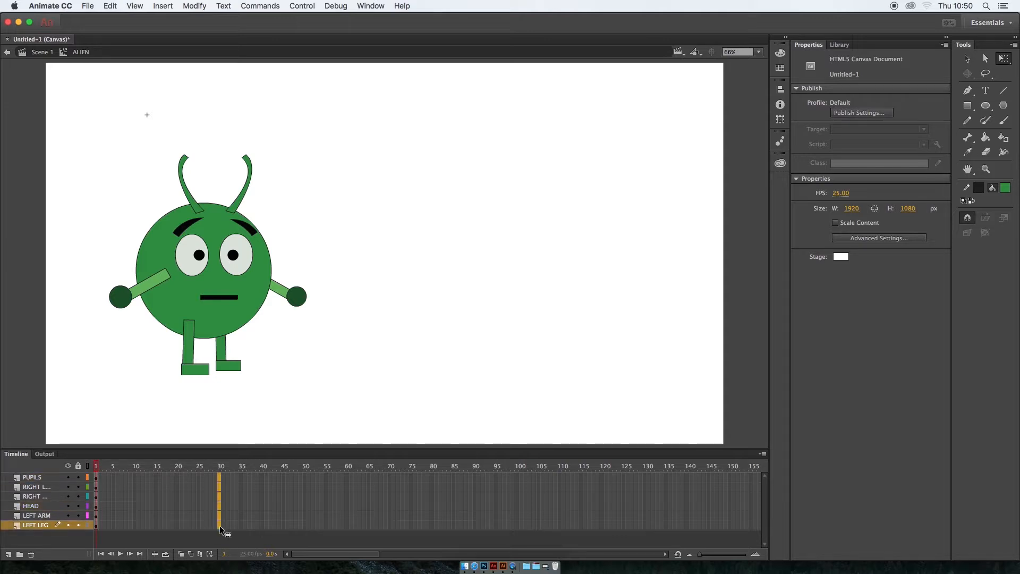
right_click(220, 478)
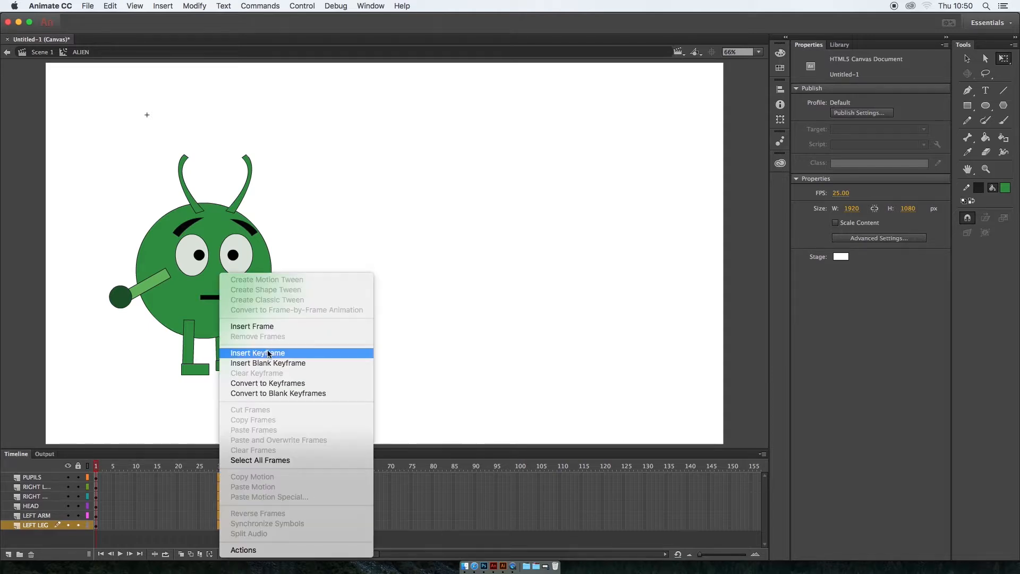
click(277, 327)
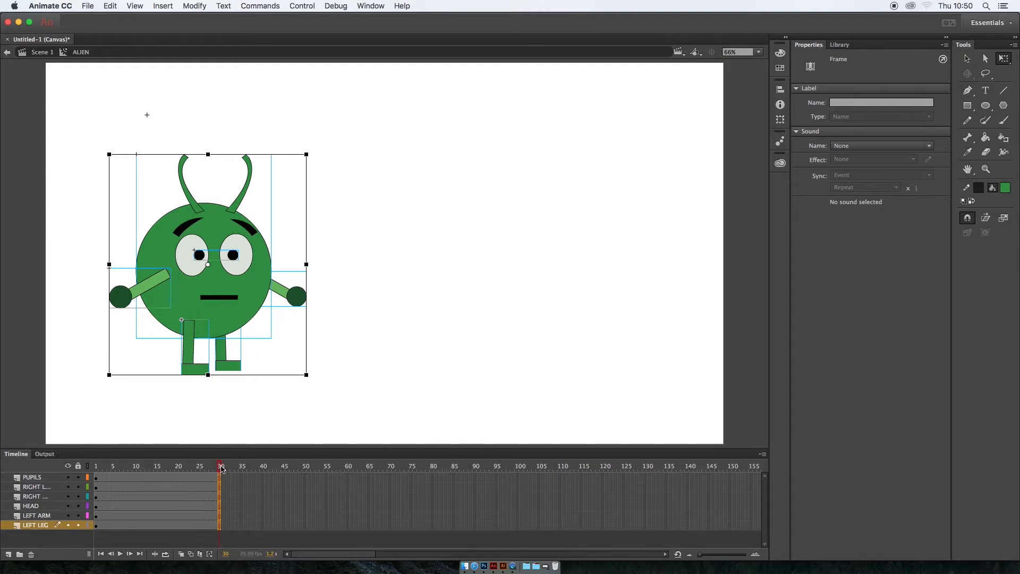
Step: Create motion tweens on all six layers, from PUPILS to LEFT LEG, across frames 1 to 30
click(122, 469)
drag(122, 469, 219, 466)
drag(120, 460, 96, 469)
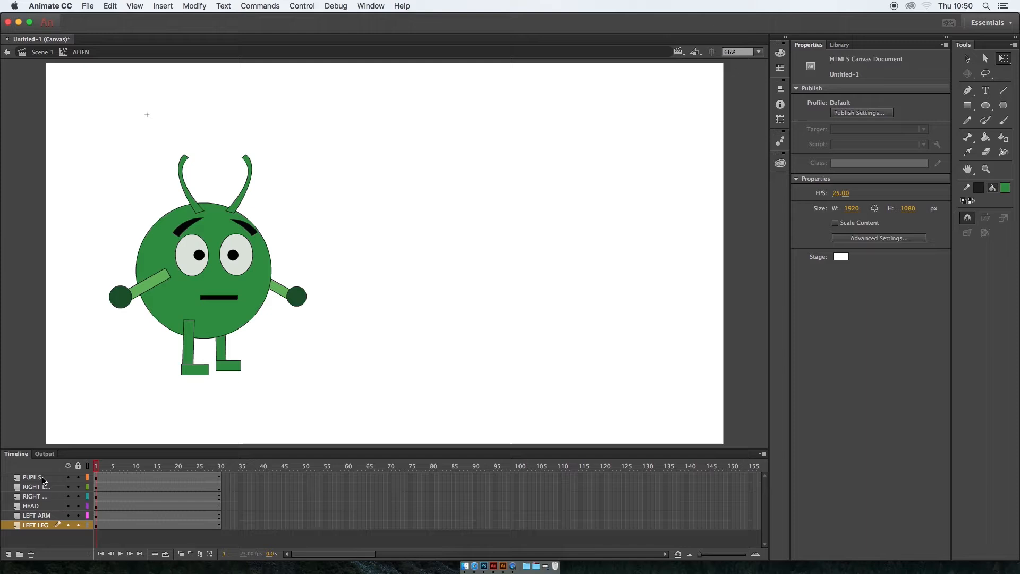
shift+click(61, 478)
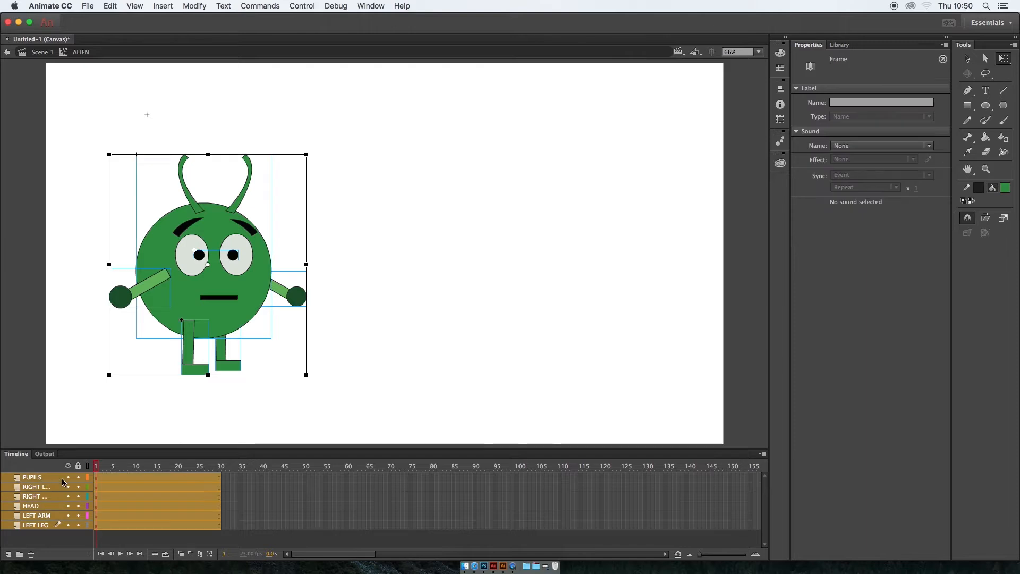
right_click(151, 477)
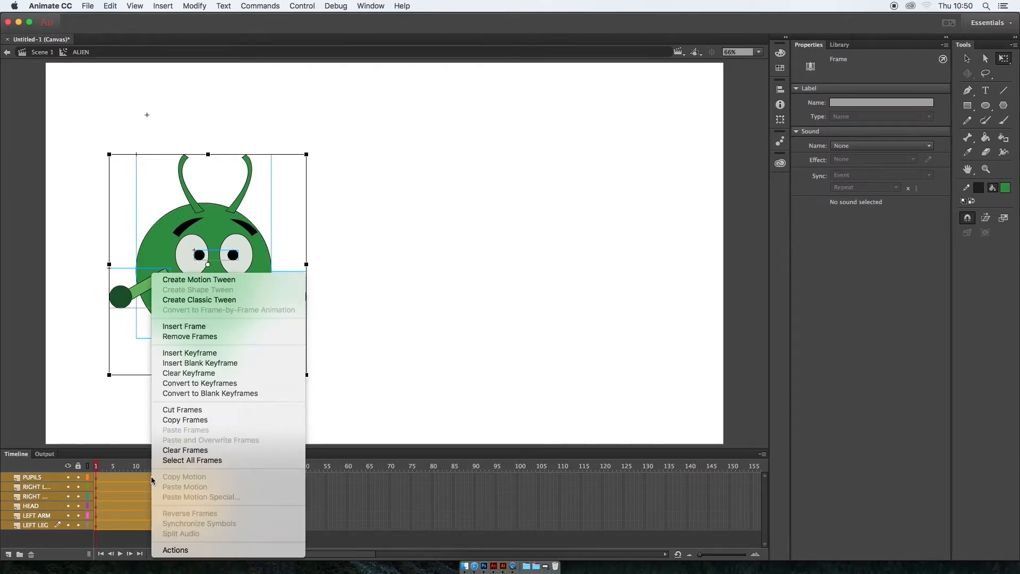
click(226, 285)
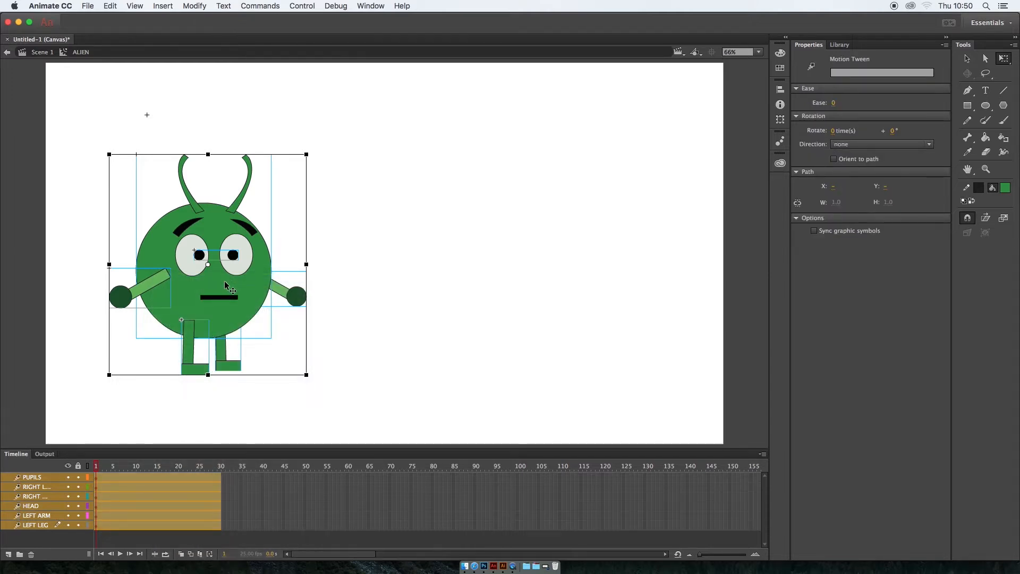
Step: Insert keyframes for all properties at frame 30 on all six tweened layers and preview the timeline
drag(96, 470, 221, 472)
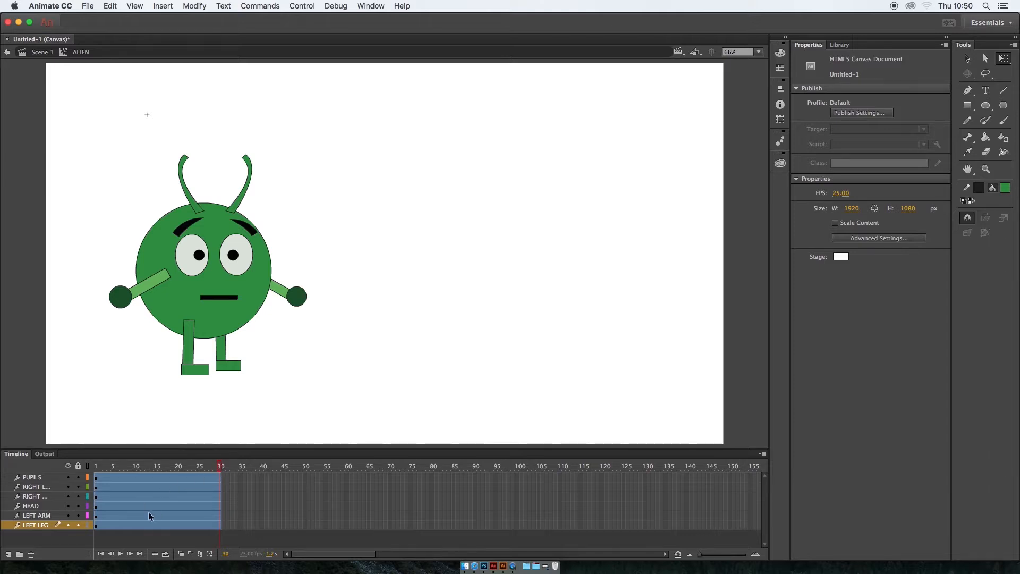
click(220, 477)
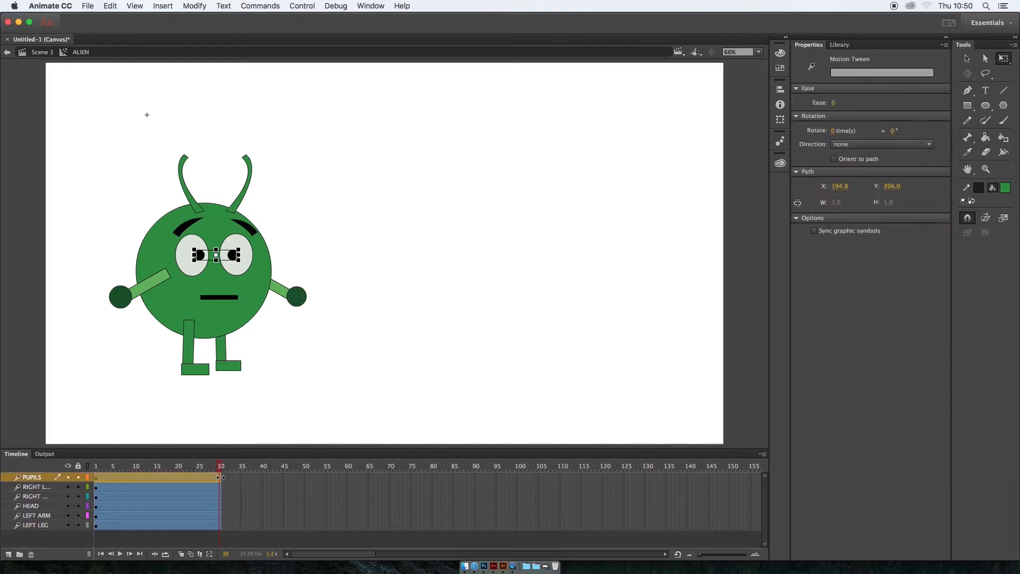
shift+click(45, 528)
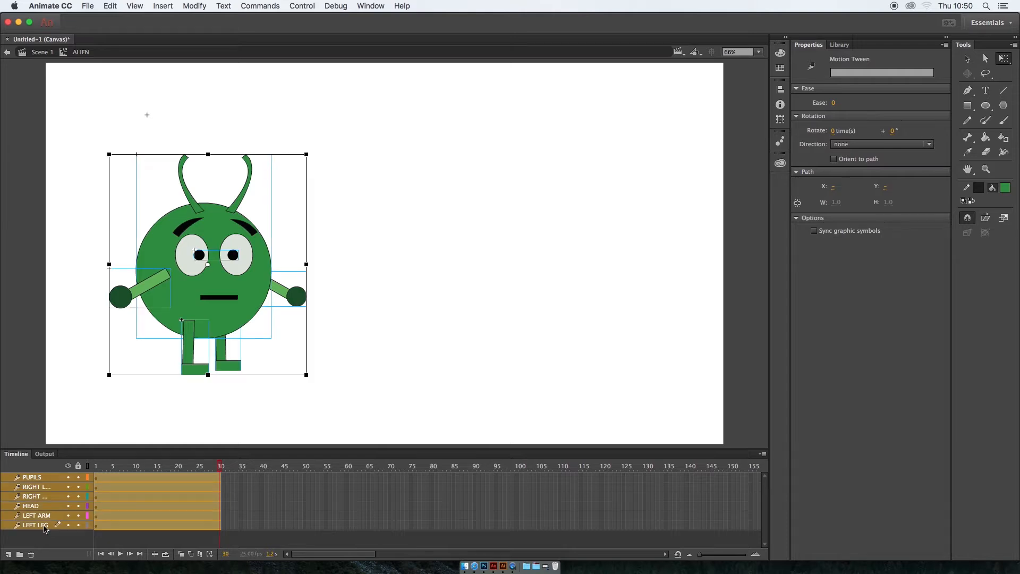
right_click(218, 477)
mouse_move(264, 346)
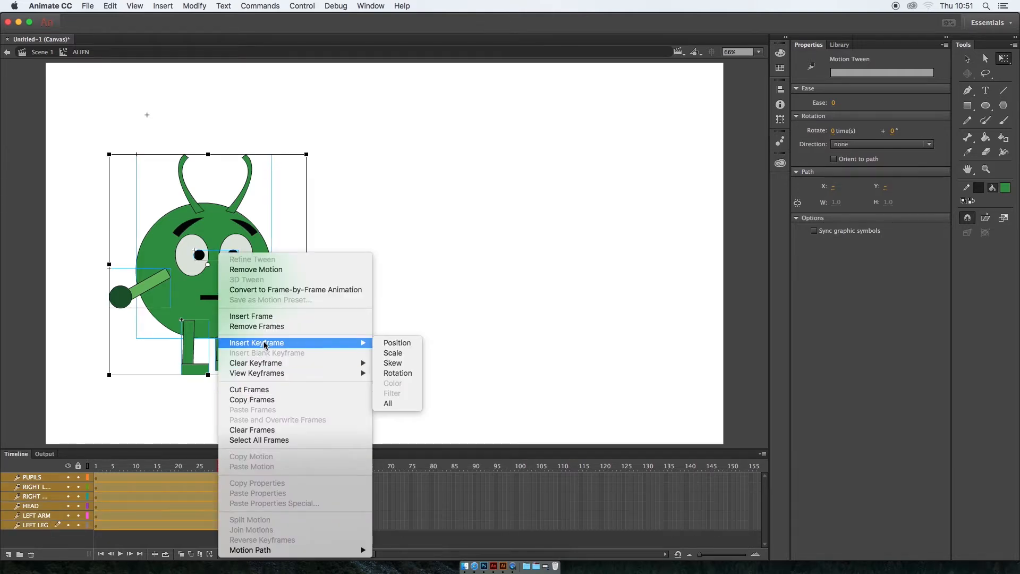
click(405, 408)
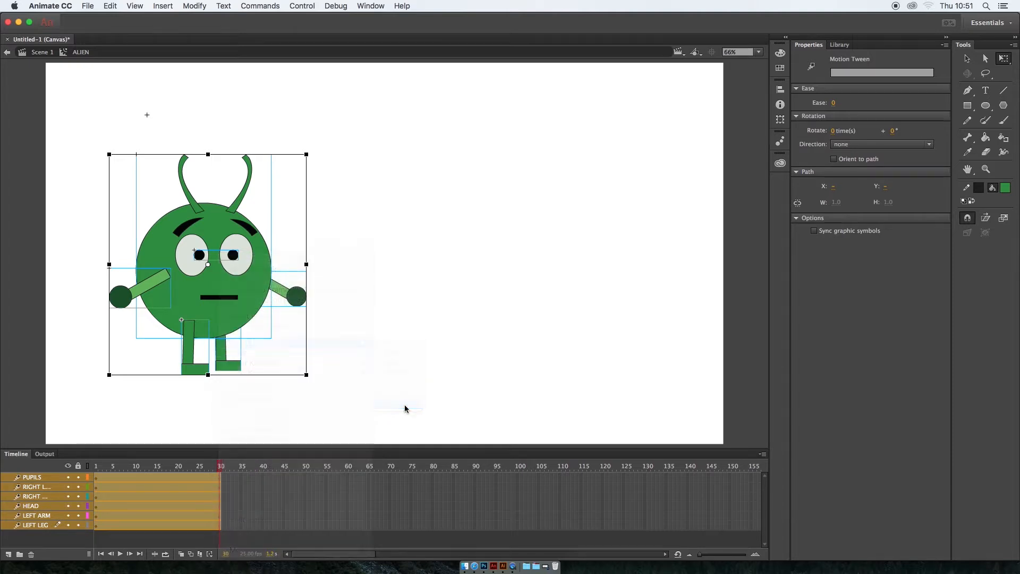
key(Return)
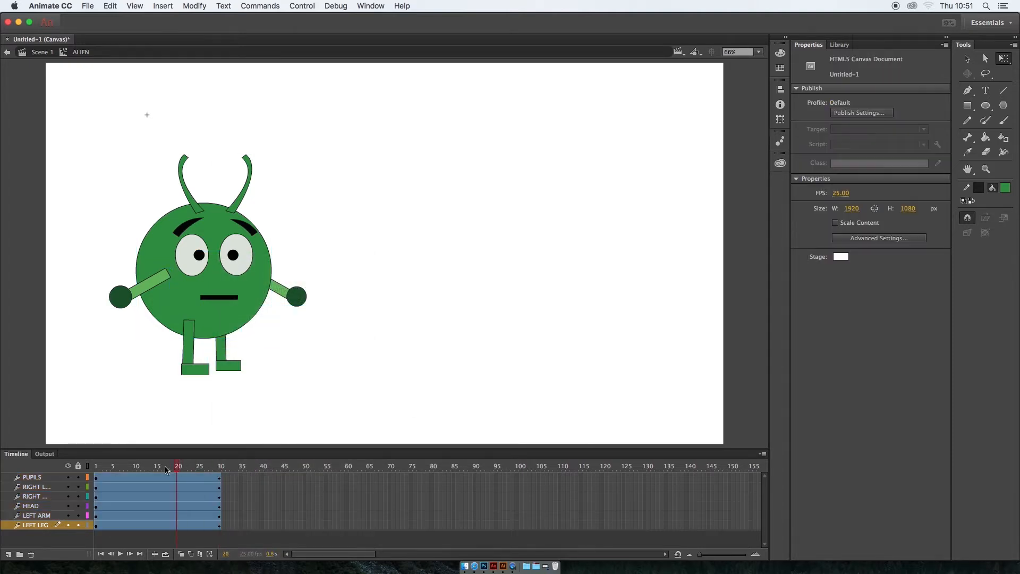
key(Return)
Step: Add a new layer above PUPILS and name it REFERENCE
click(45, 480)
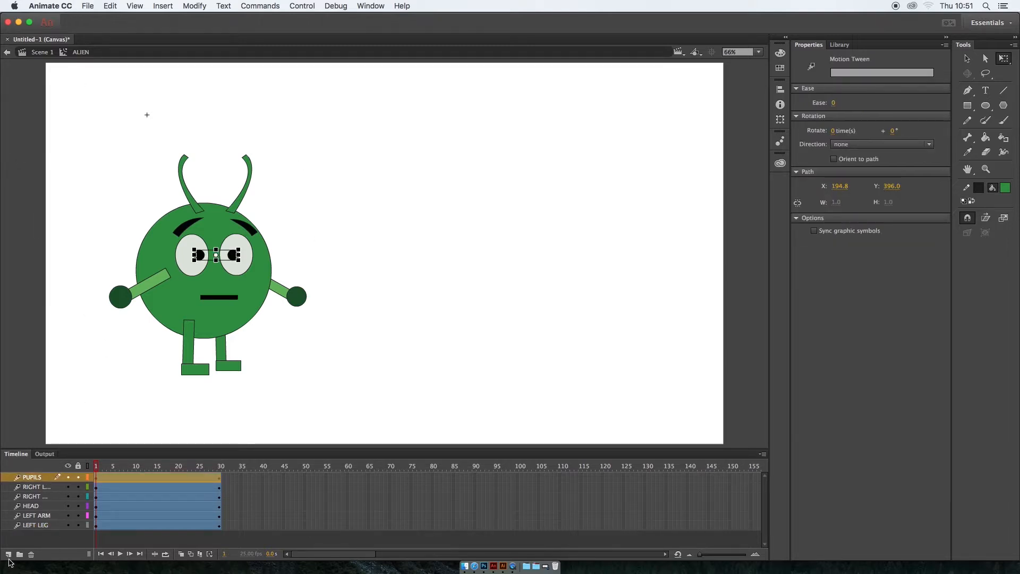
click(8, 554)
double_click(36, 477)
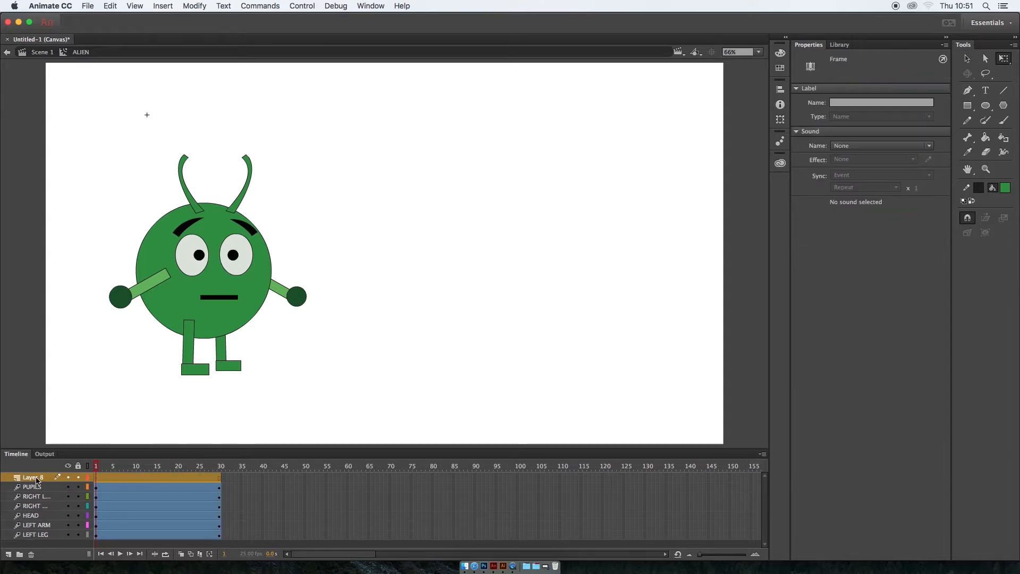
text(REF)
text(ERENCE)
click(18, 480)
Step: Import BASIC WALK CYCLE.jpg from the tutorial folder on the Desktop to the stage on the REFERENCE layer
click(89, 6)
mouse_move(150, 141)
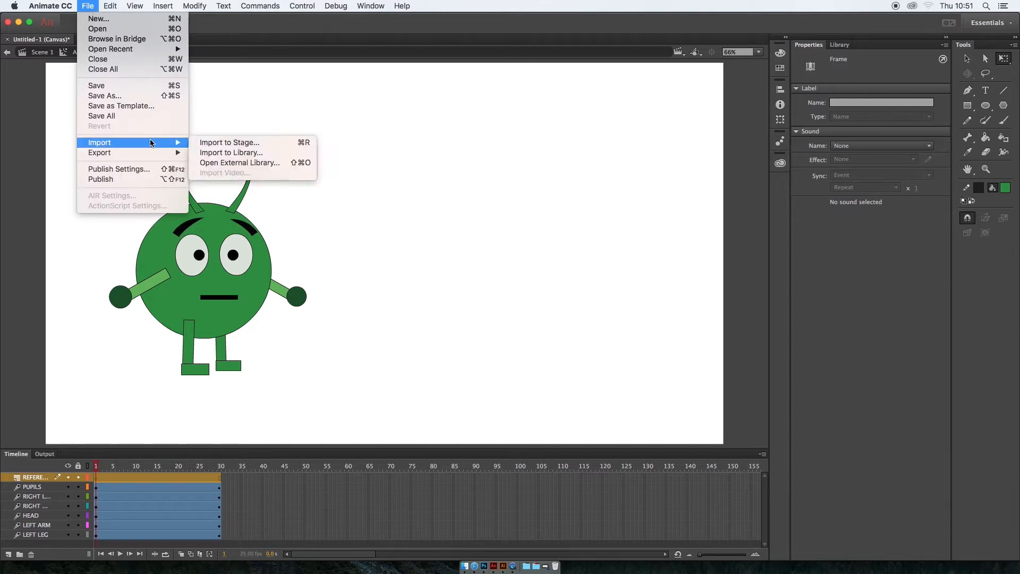
click(255, 144)
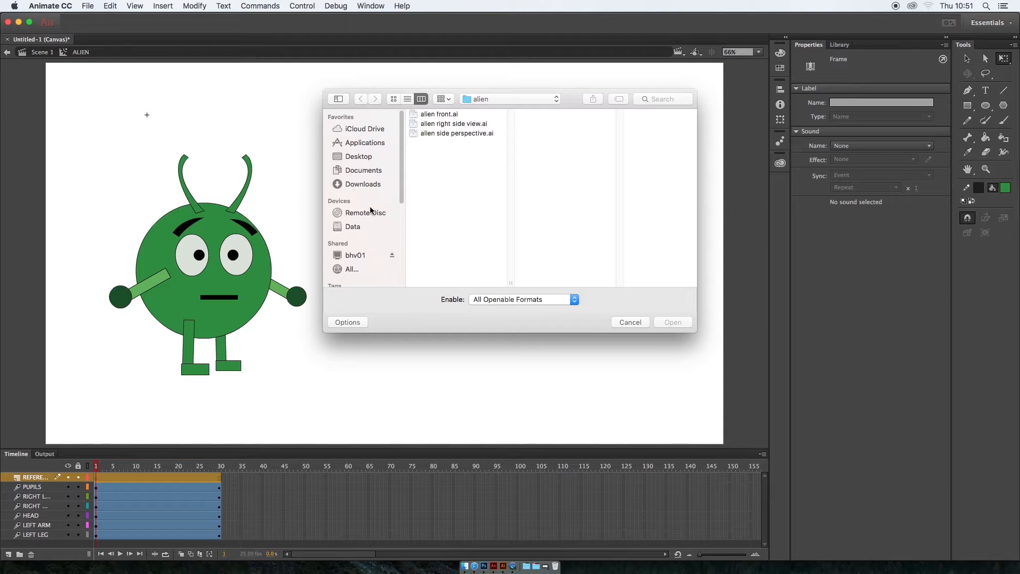
click(370, 157)
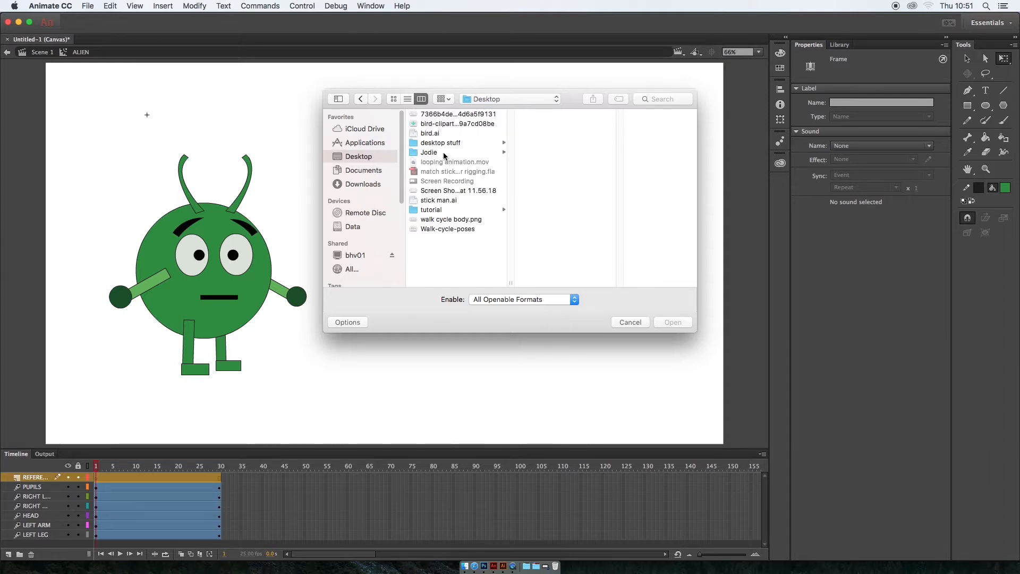
click(440, 212)
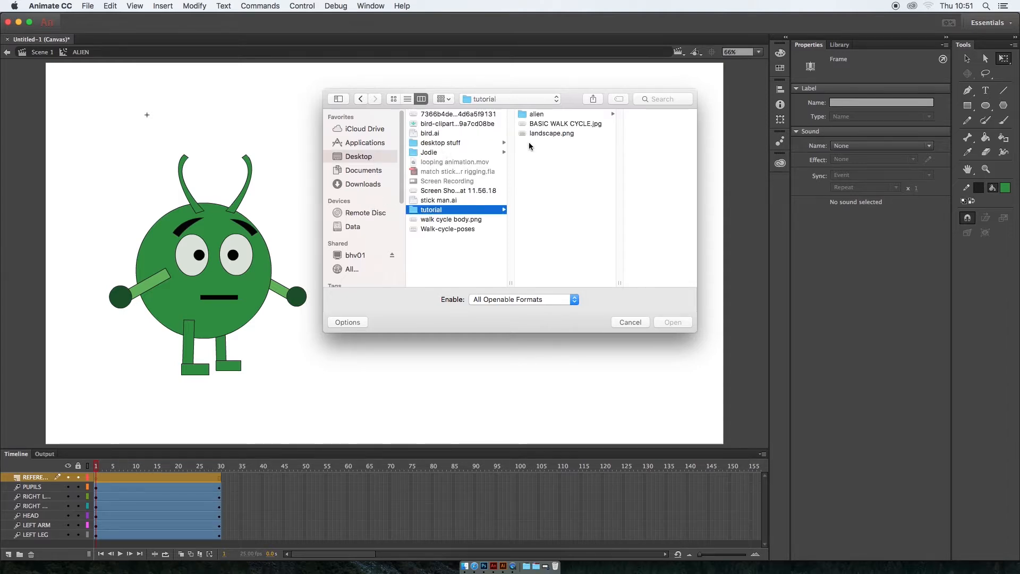
click(553, 124)
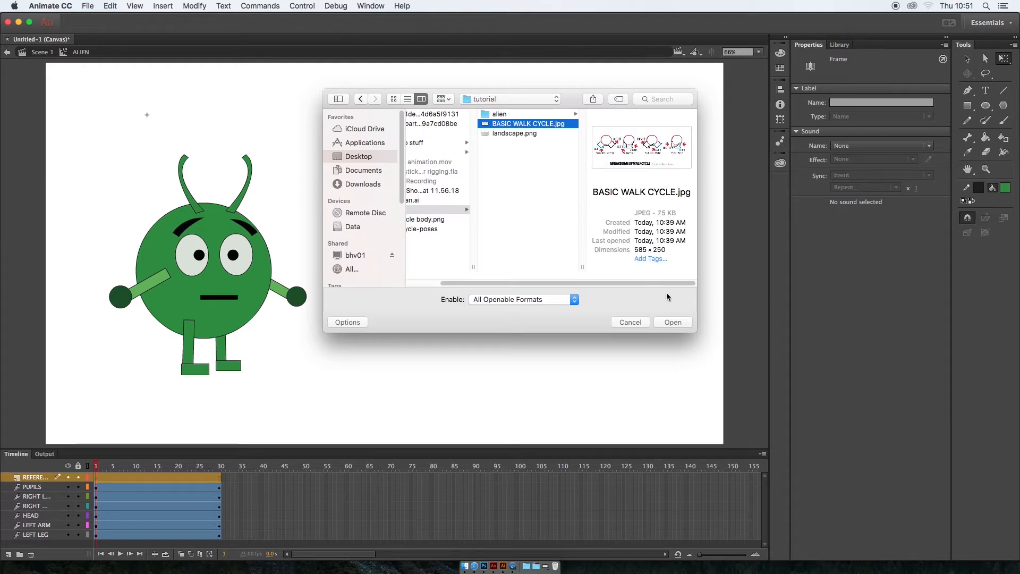
click(673, 323)
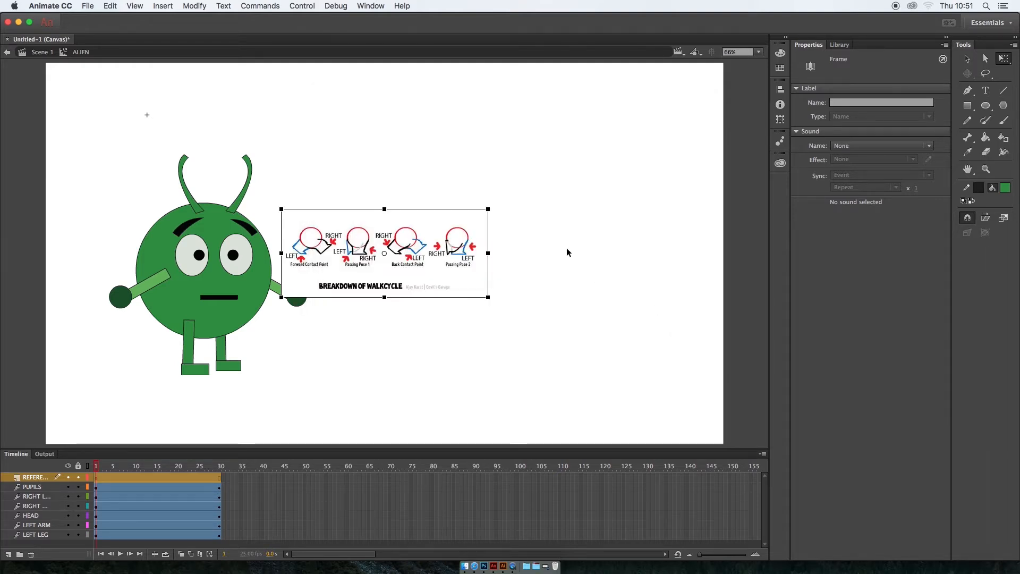